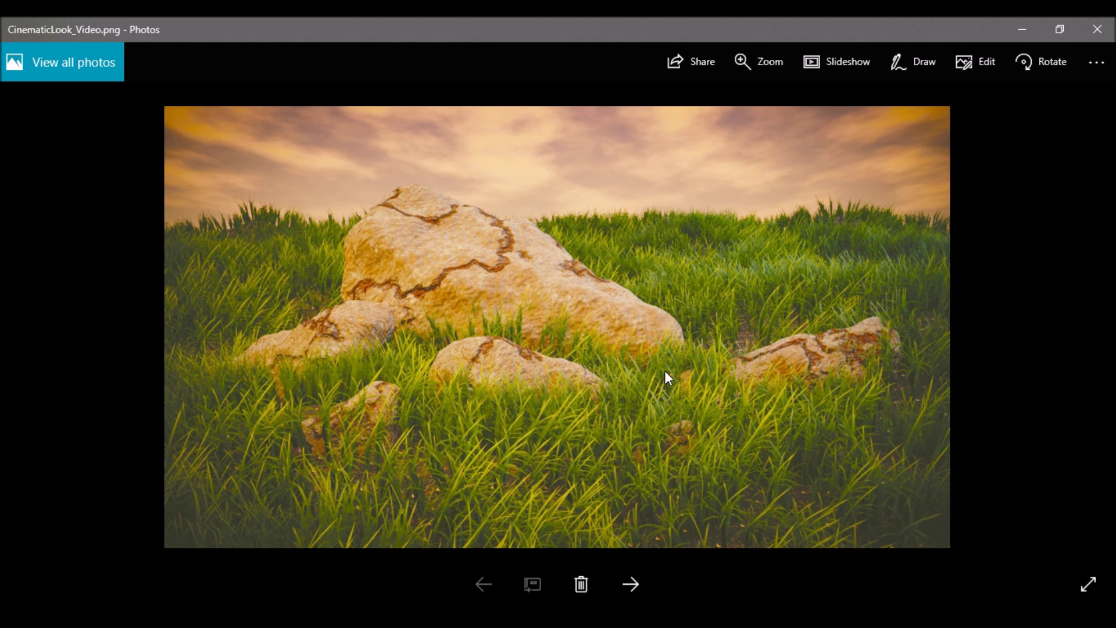
Preview the letterboxed CinematicRocks.png in Windows Photos, then return to Blender.
key(Right)
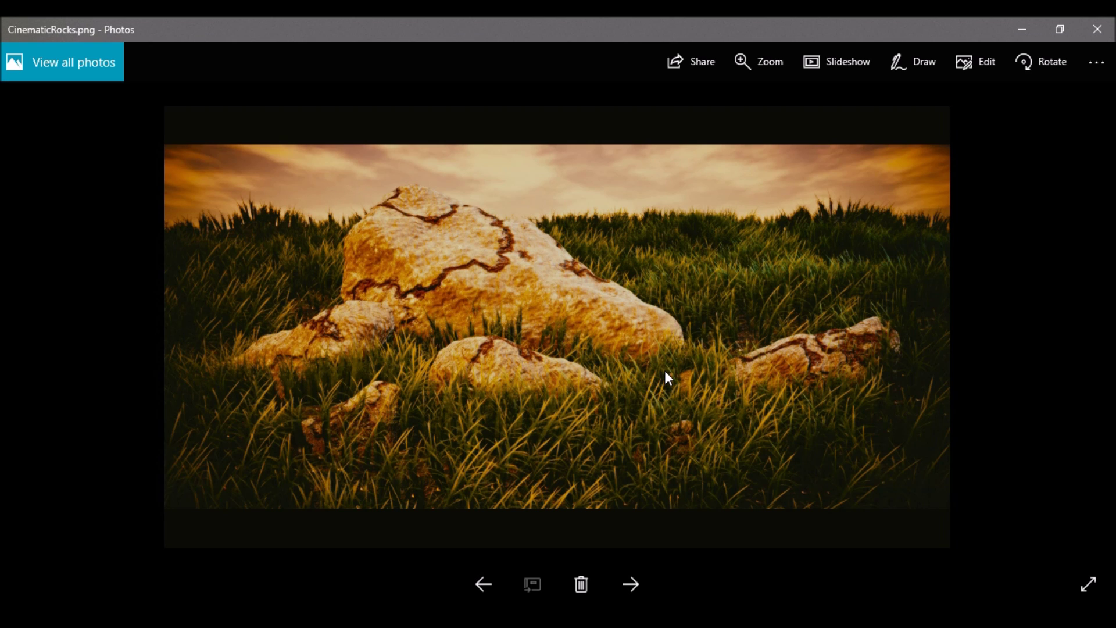
key(alt+Tab)
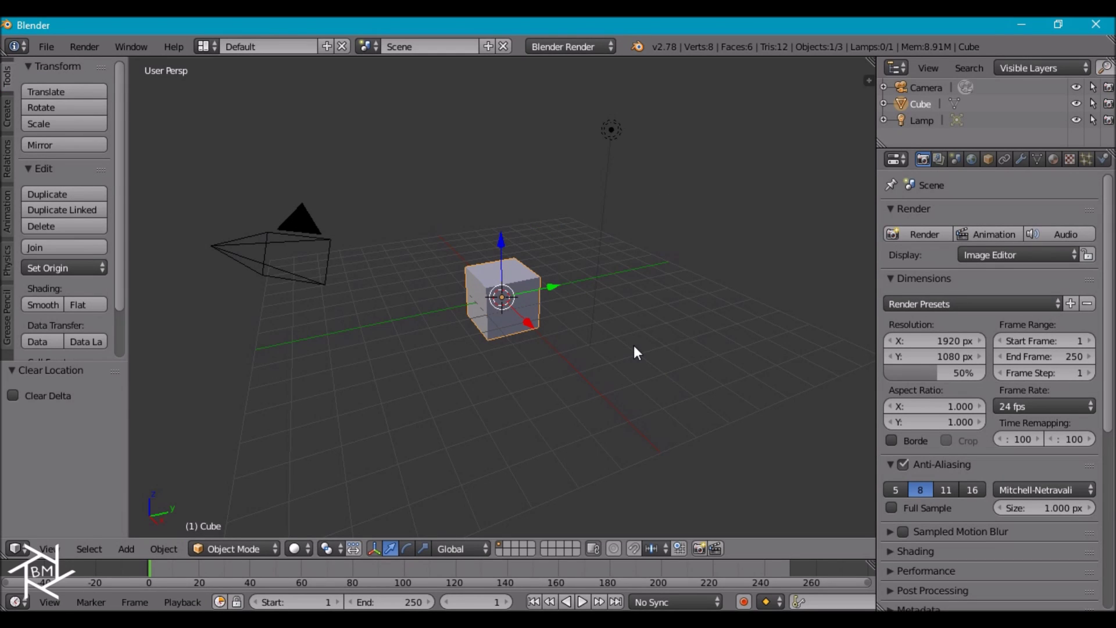
Switch to the Compositing layout with Use Nodes and Backdrop on, and delete the default nodes.
click(206, 46)
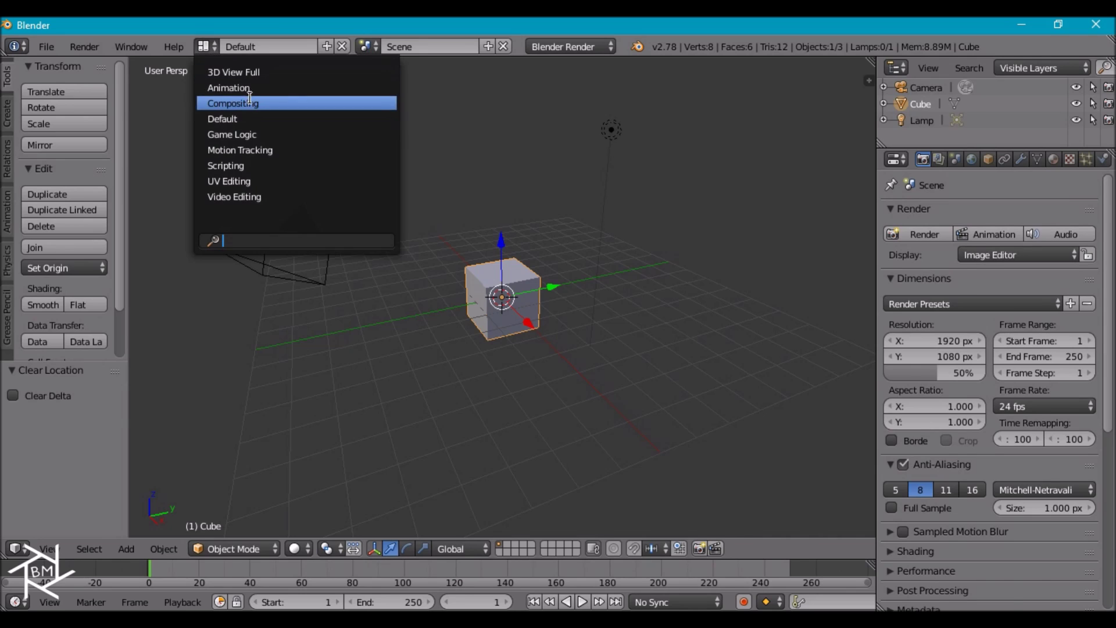
click(247, 102)
click(284, 371)
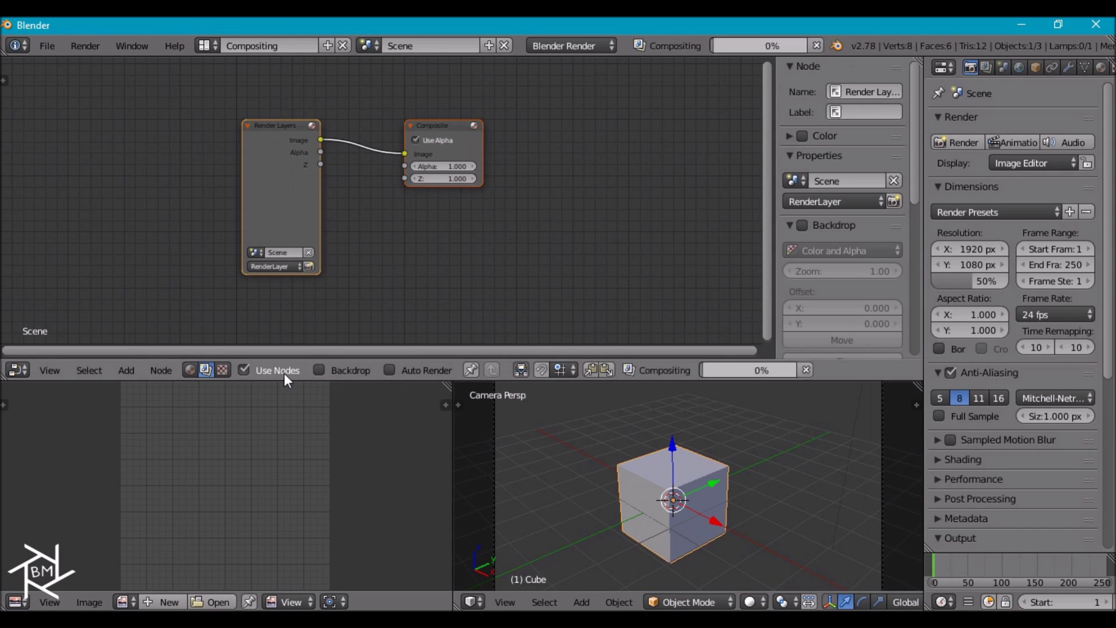
click(345, 370)
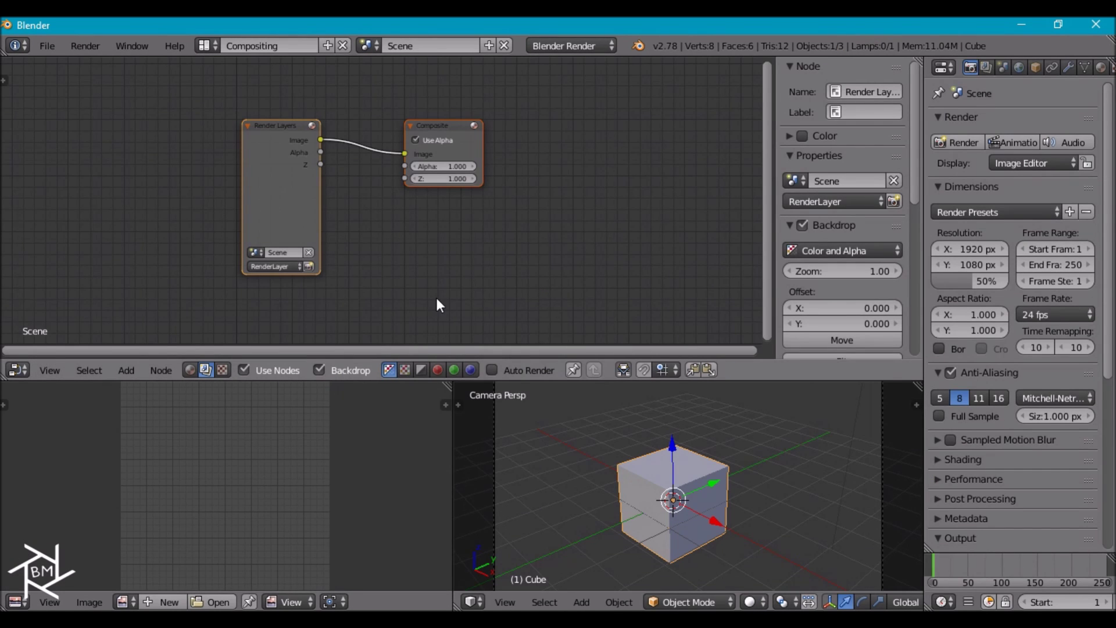
key(ctrl+Up)
click(333, 252)
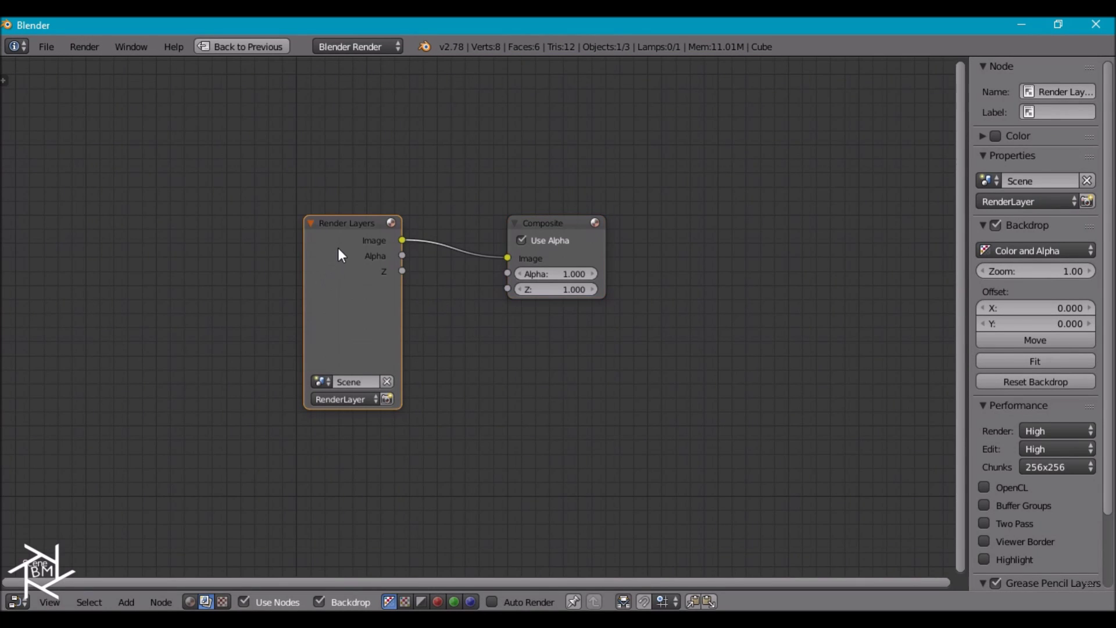
shift+click(559, 226)
key(x)
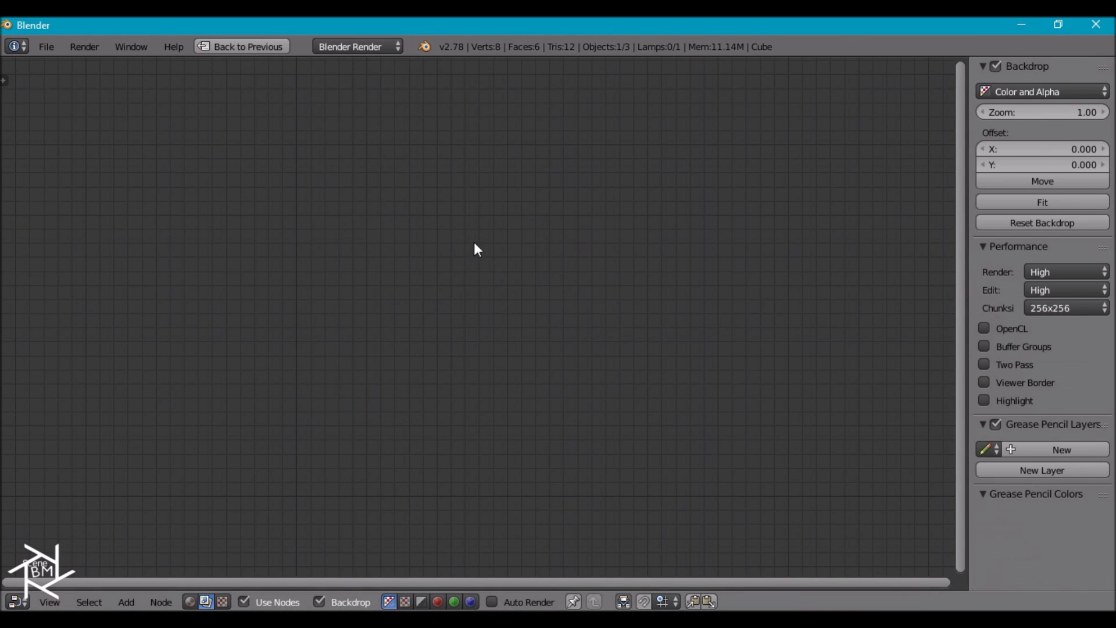
Add an Image input node and load Rock.png from the CinematicLook_Tutorial folder.
key(shift+a)
mouse_move(442, 255)
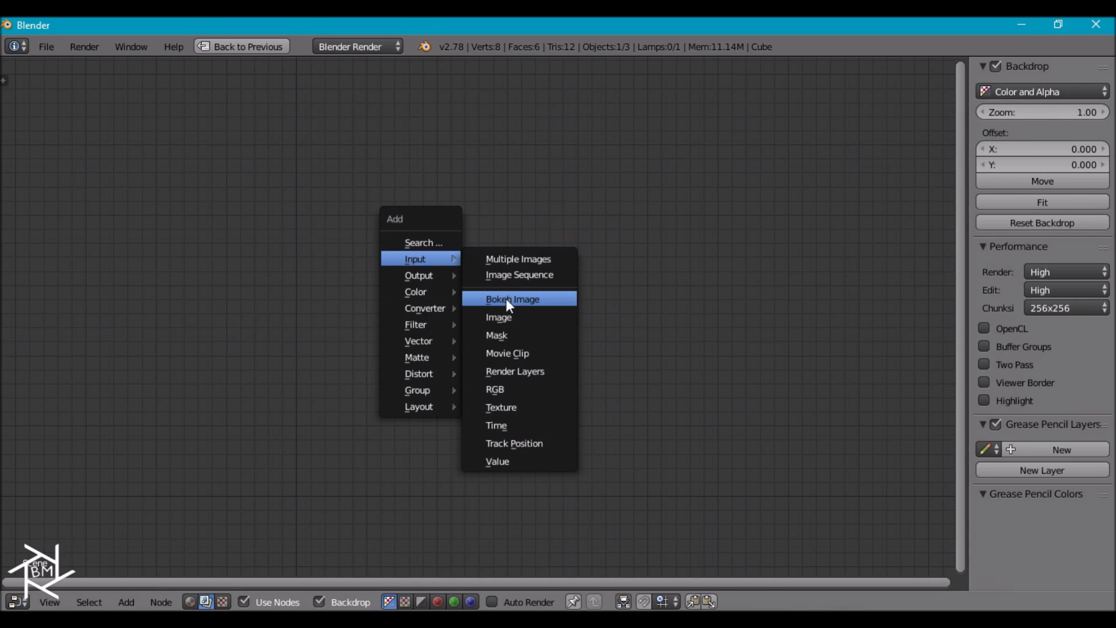
click(503, 315)
click(71, 115)
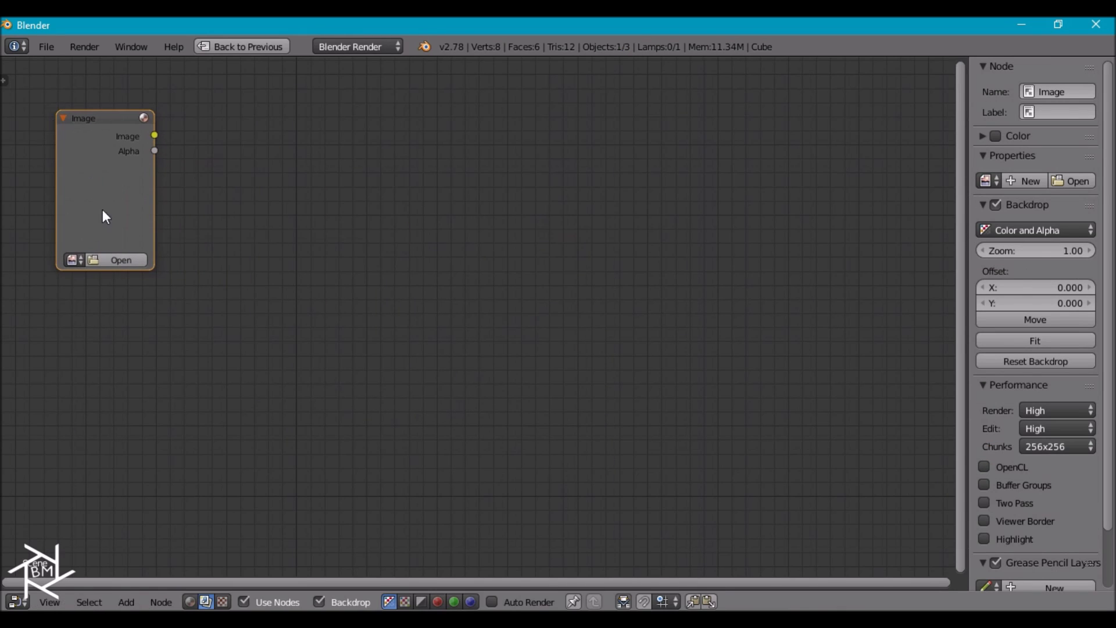
click(109, 256)
scroll(53, 273, down, 5)
scroll(52, 275, down, 2)
click(59, 206)
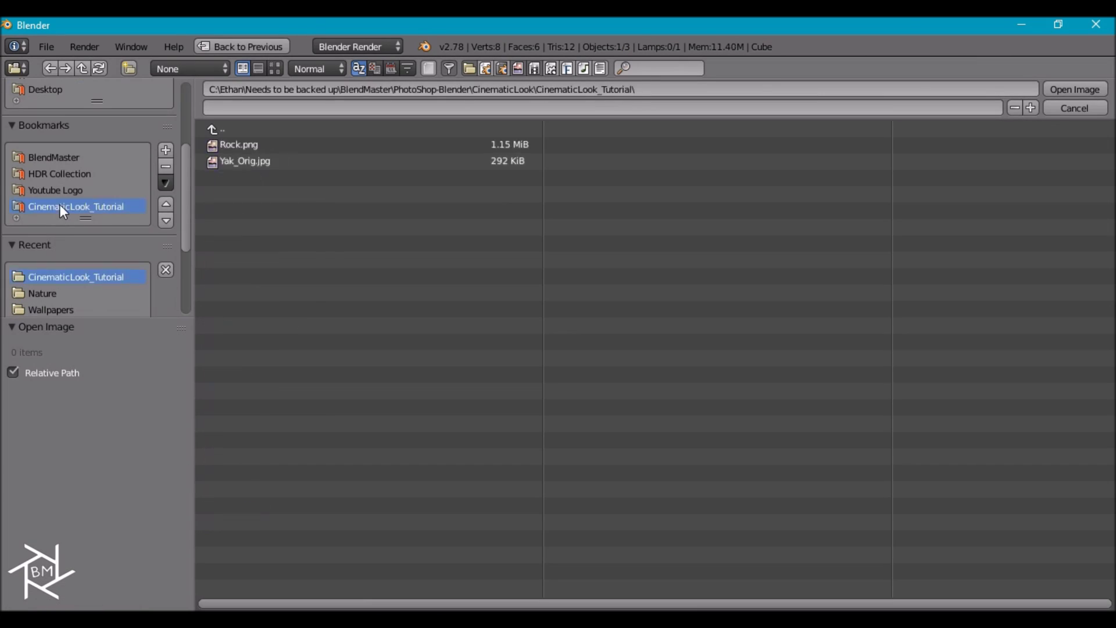
click(248, 145)
double_click(247, 144)
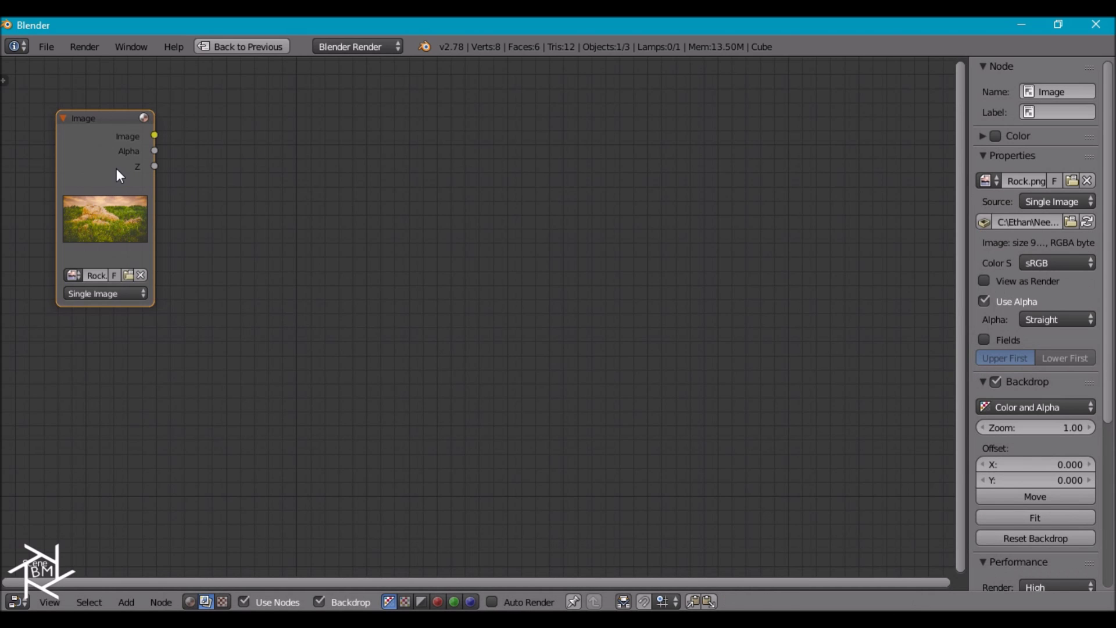
Show Rock.png as the backdrop through a Viewer node placed at the right.
ctrl+shift+click(116, 168)
scroll(266, 216, down, 2)
drag(295, 167, 882, 197)
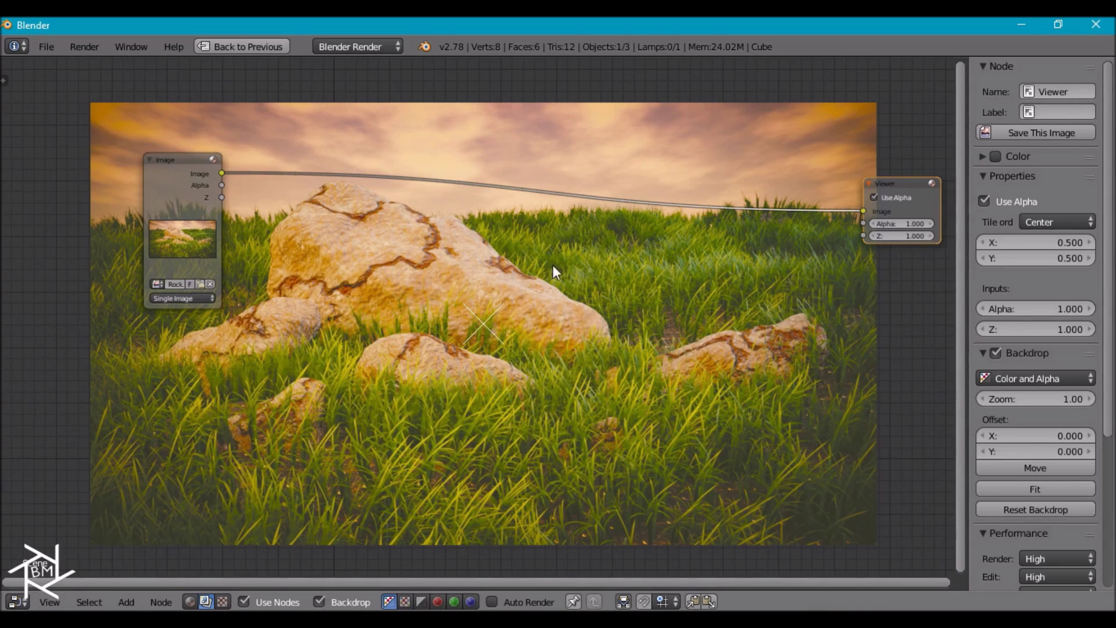
Insert a Blur filter node into the Image-to-Viewer link.
middle_drag(610, 347, 503, 378)
scroll(499, 379, up, 1)
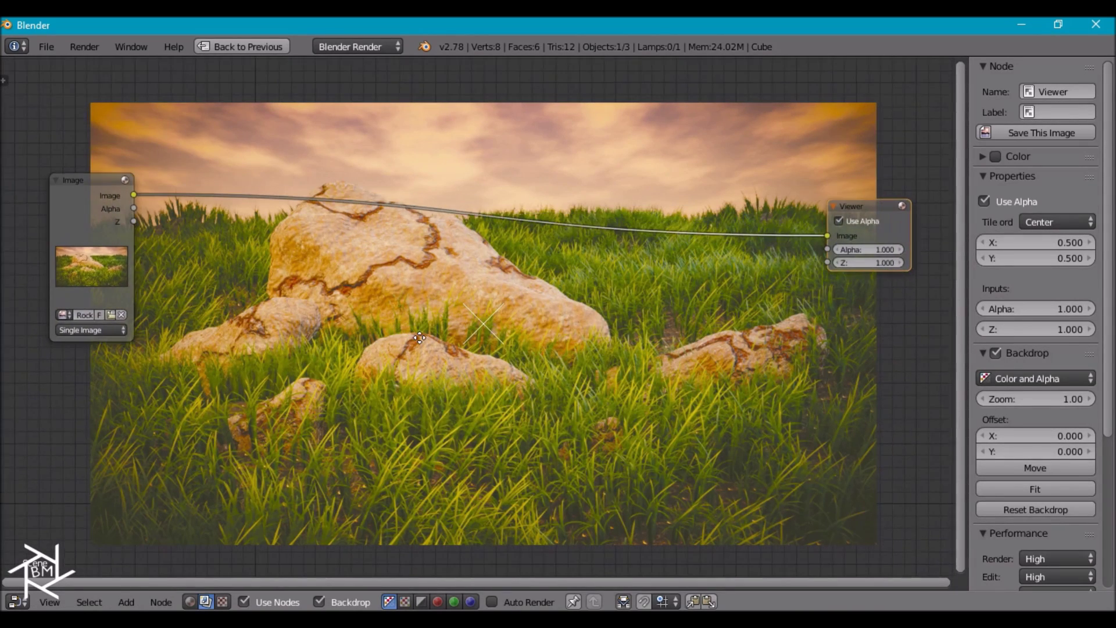
scroll(430, 311, up, 1)
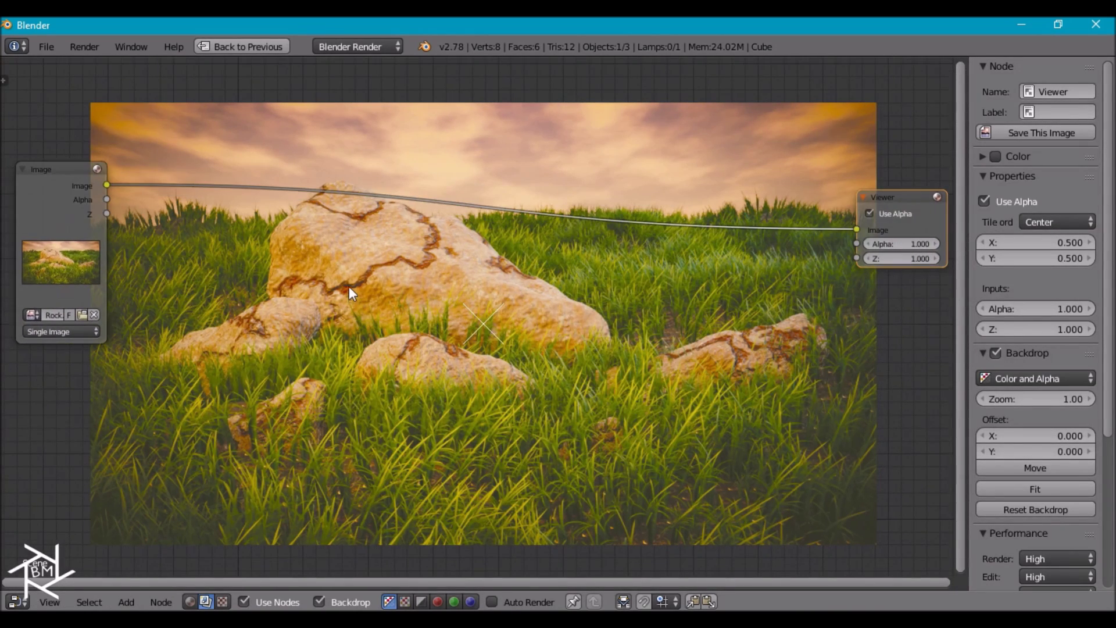
key(shift+a)
mouse_move(337, 312)
click(393, 331)
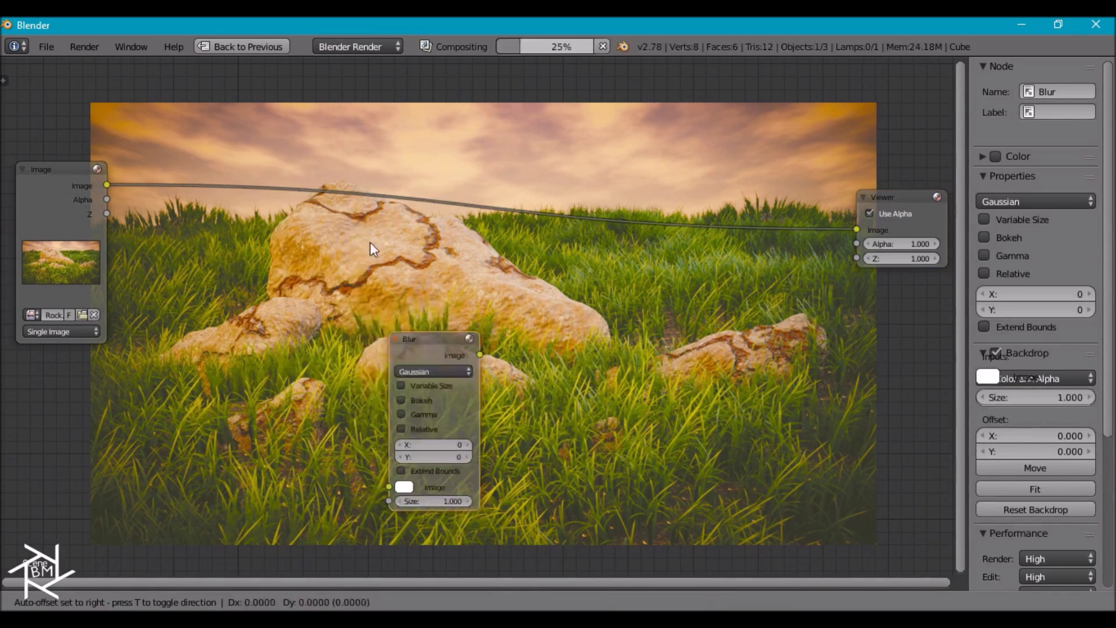
click(349, 191)
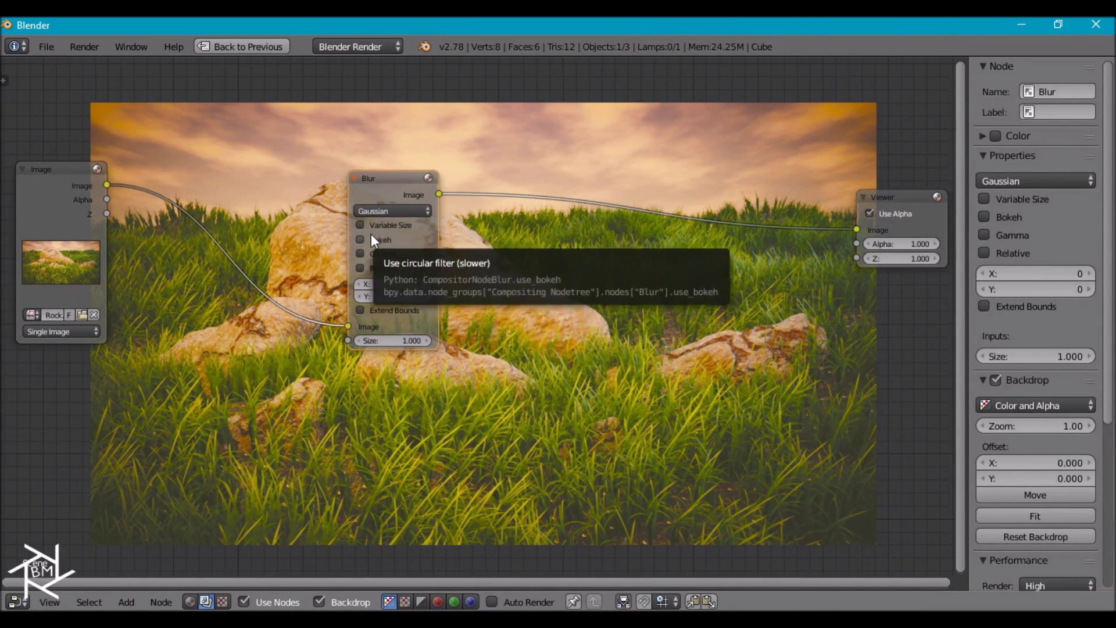
Turn the Blur node into a node group and spread out its Group Input, Blur and Group Output nodes.
key(ctrl+g)
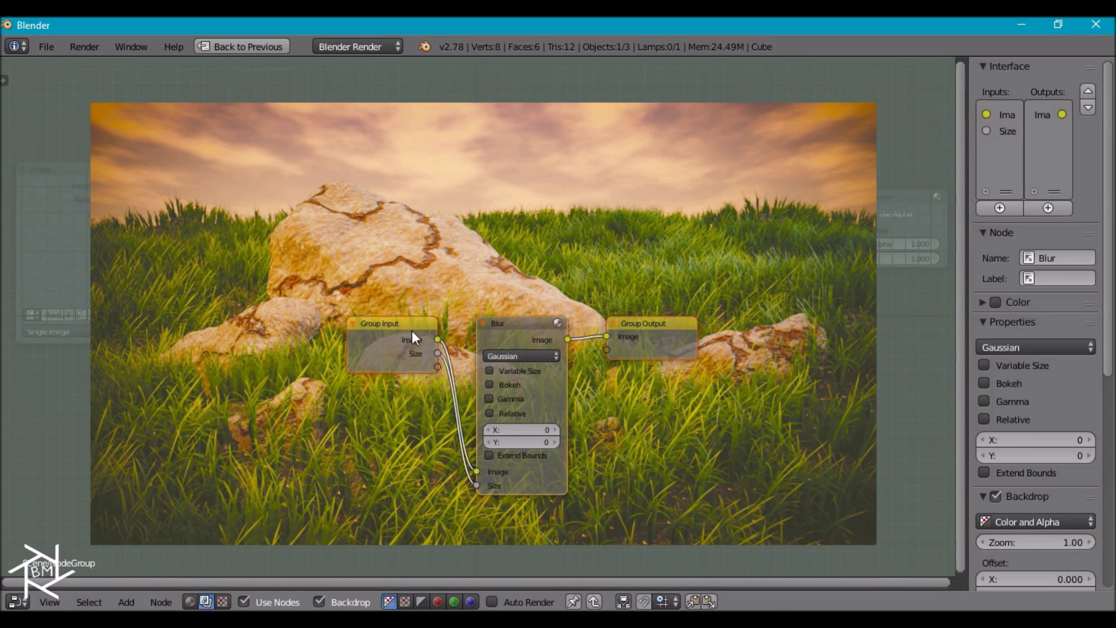
drag(412, 337, 76, 241)
drag(648, 332, 965, 260)
click(523, 325)
drag(483, 329, 200, 278)
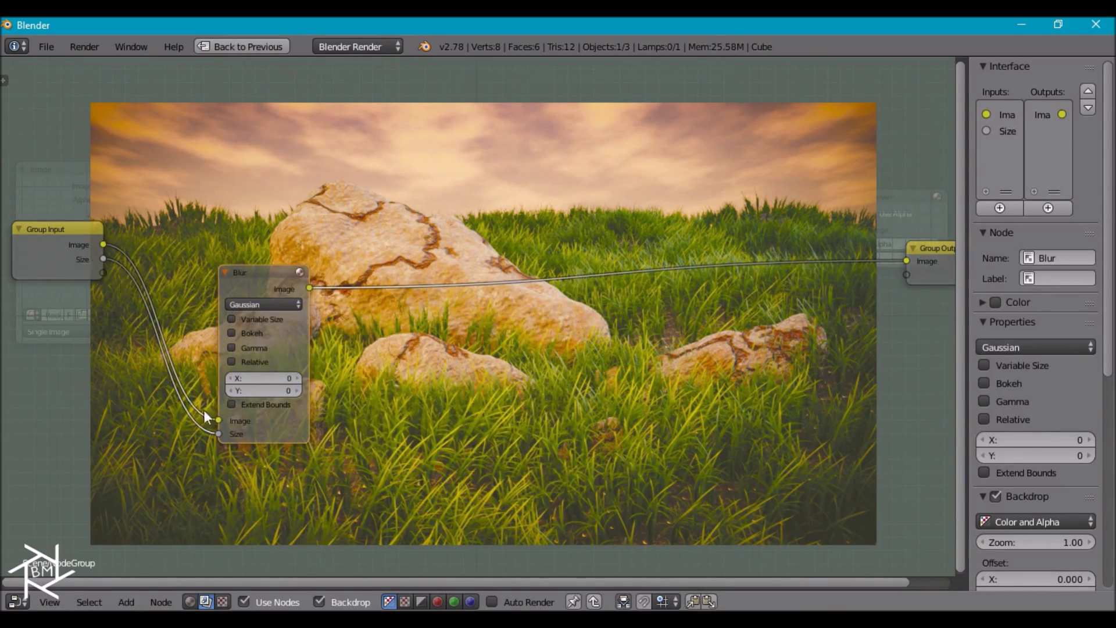
Unlink Size and set the blur to Fast Gaussian with X 5 and Y 5.
drag(219, 433, 184, 268)
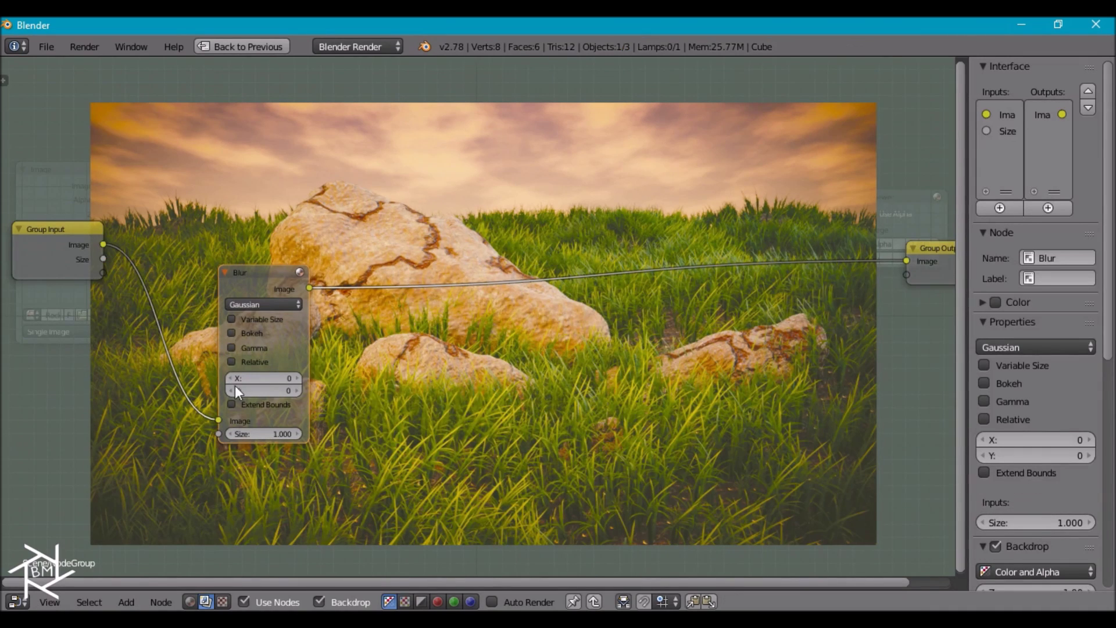
click(233, 304)
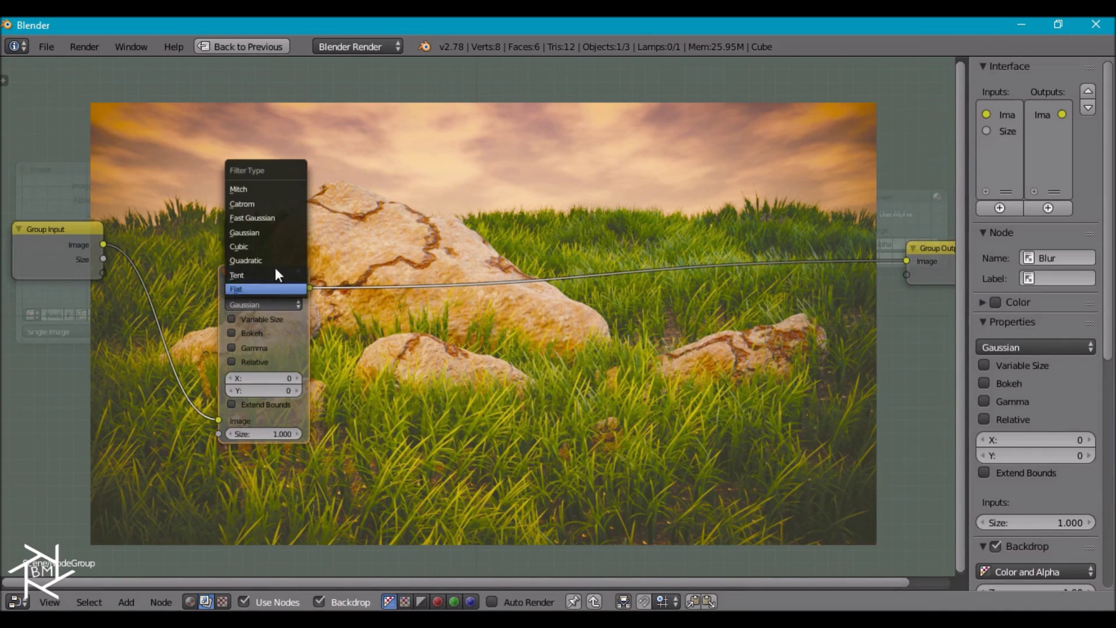
click(261, 214)
click(248, 330)
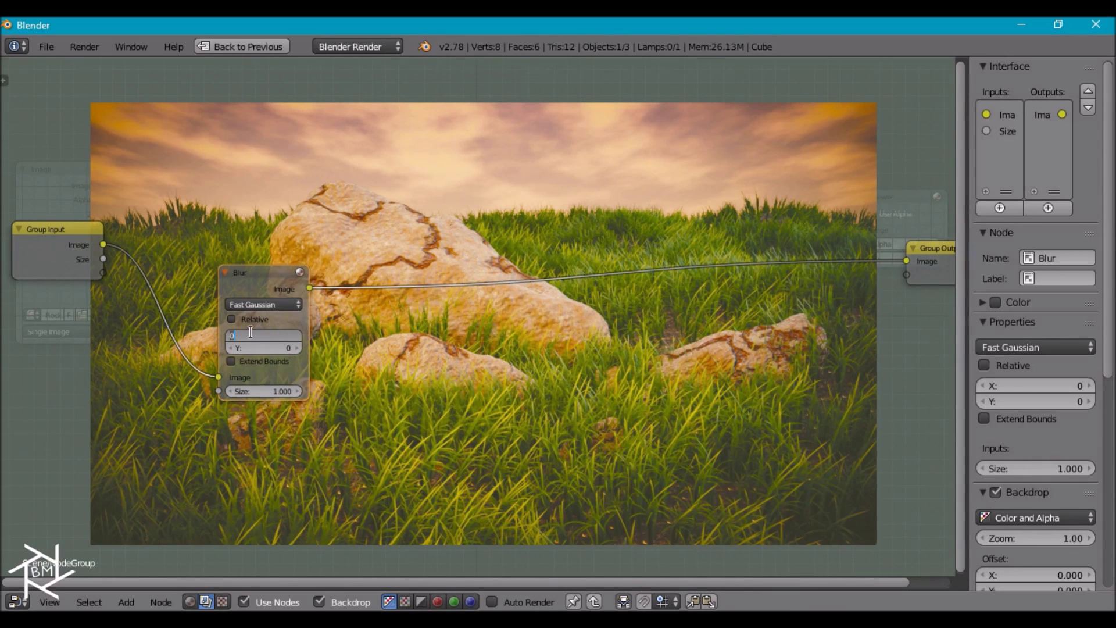
text(5)
key(Tab)
text(5)
key(Return)
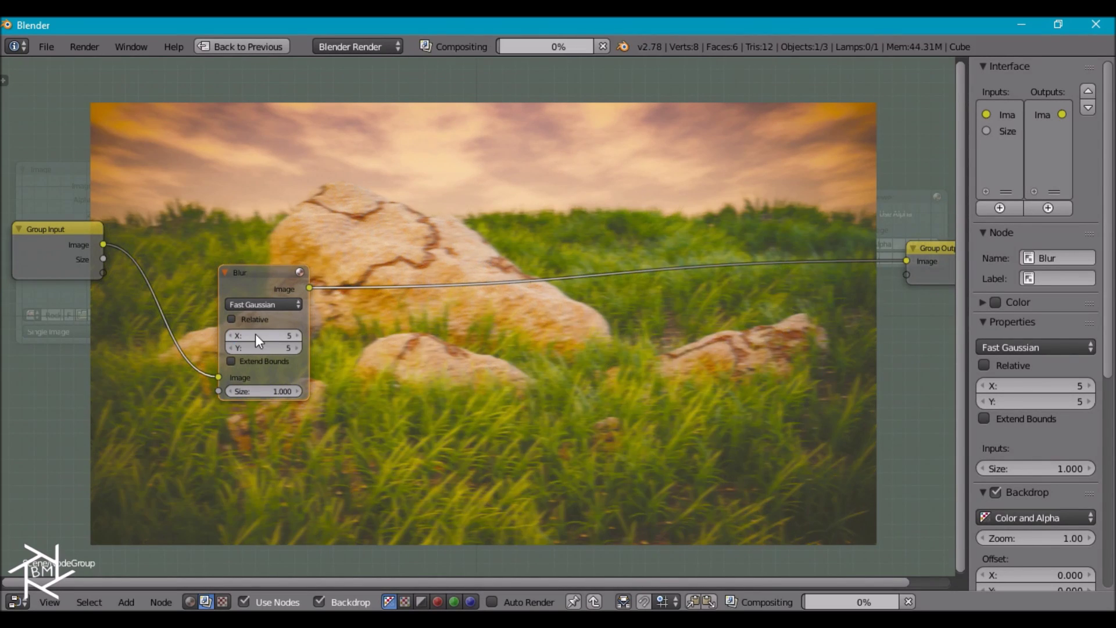
key(shift+a)
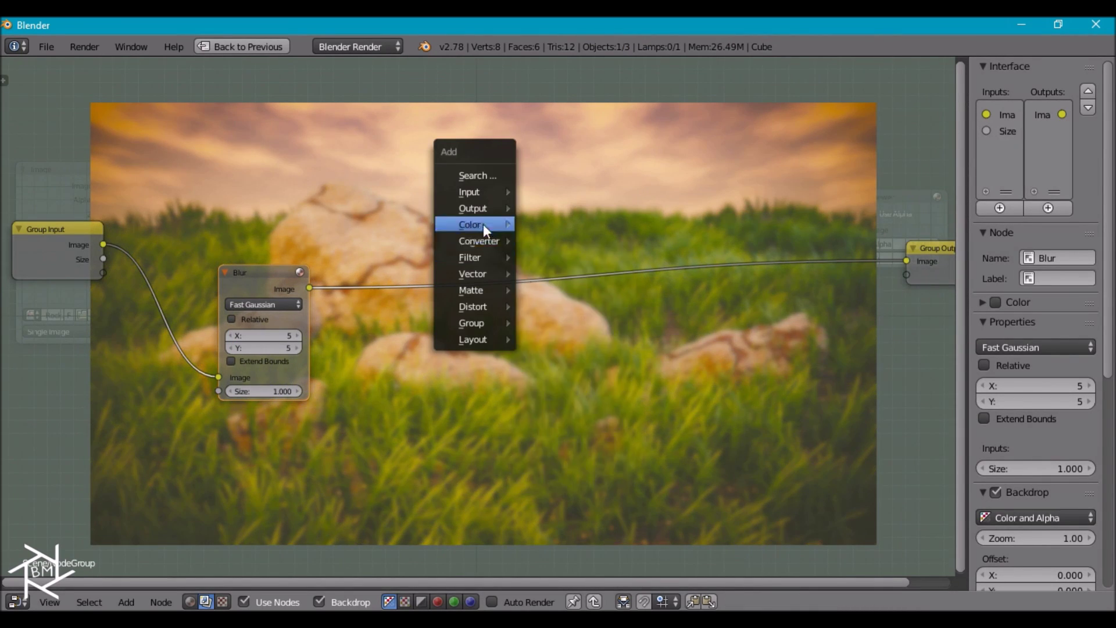
Insert a Mix node before the Group Output and feed it the original image from Group Input.
mouse_move(483, 224)
click(547, 368)
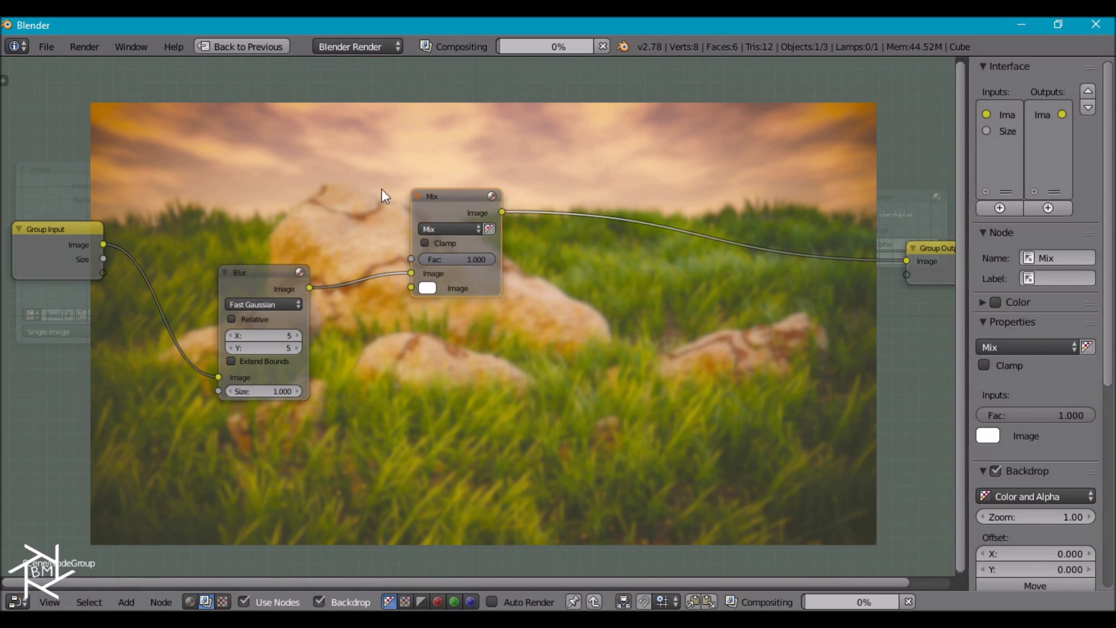
click(381, 188)
click(93, 231)
drag(103, 245, 411, 273)
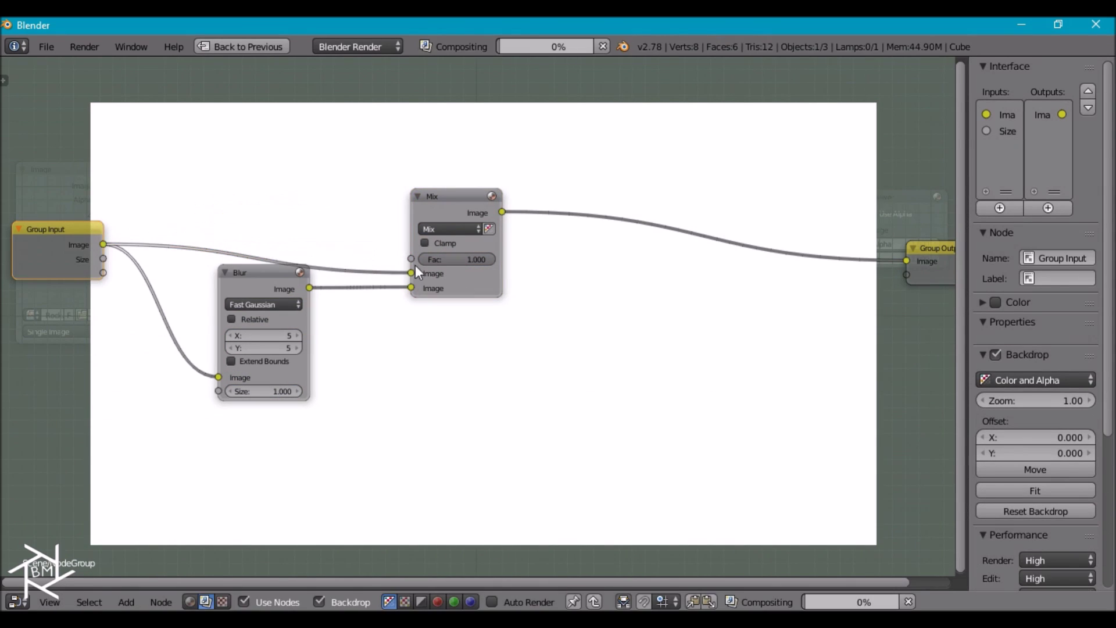
Set the Mix node to Soft Light with factor 0.5.
click(436, 226)
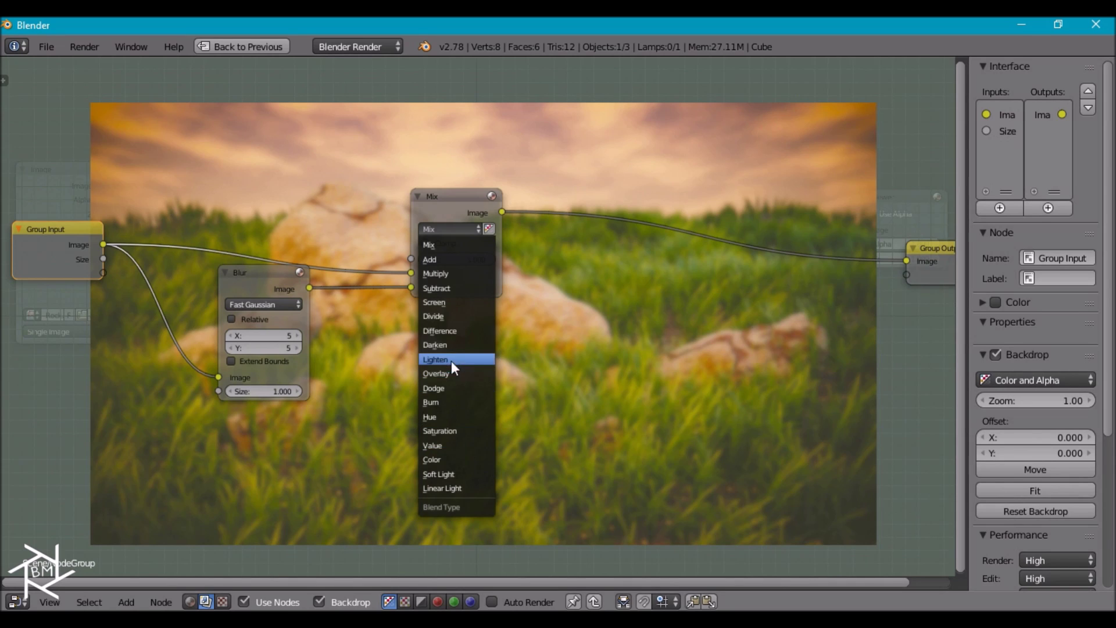
click(459, 476)
middle_drag(474, 334, 497, 343)
click(489, 345)
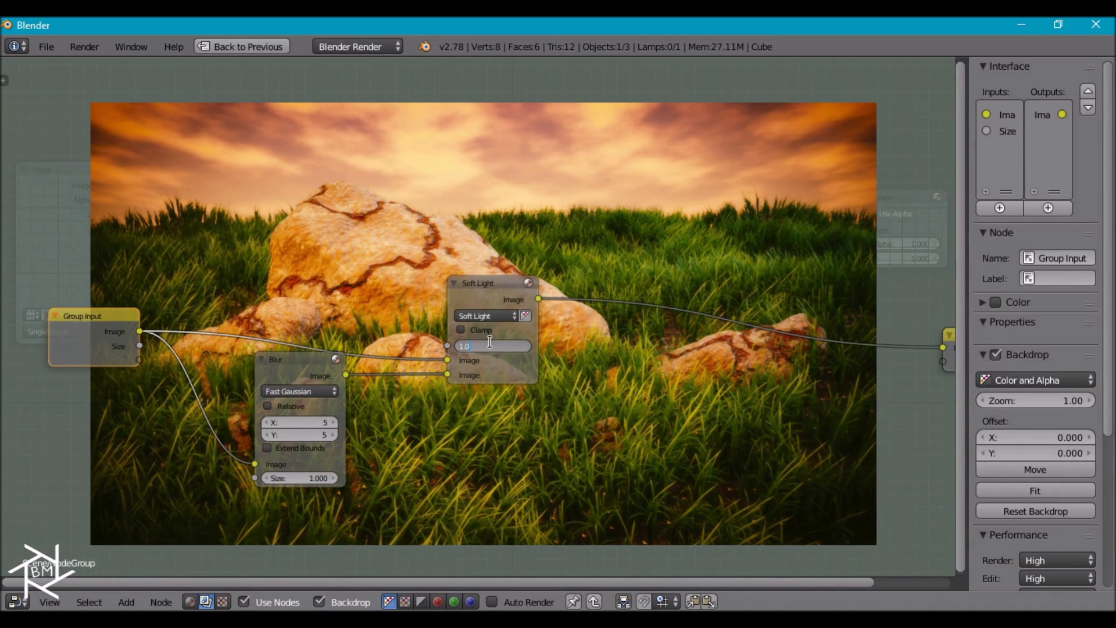
key(Return)
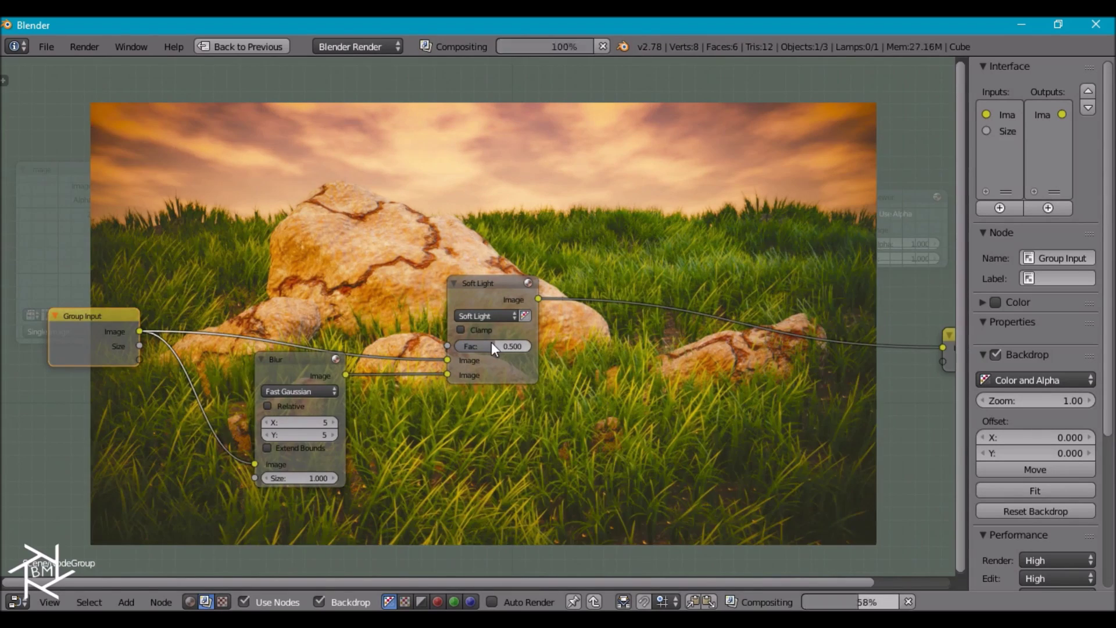
middle_drag(476, 269, 399, 155)
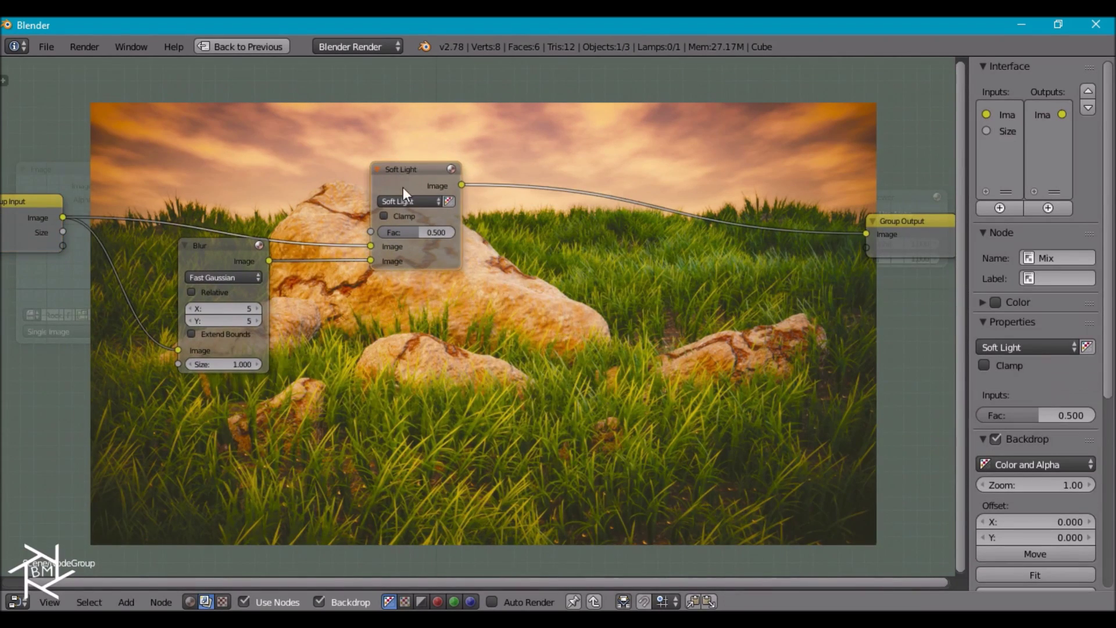
drag(403, 187, 379, 148)
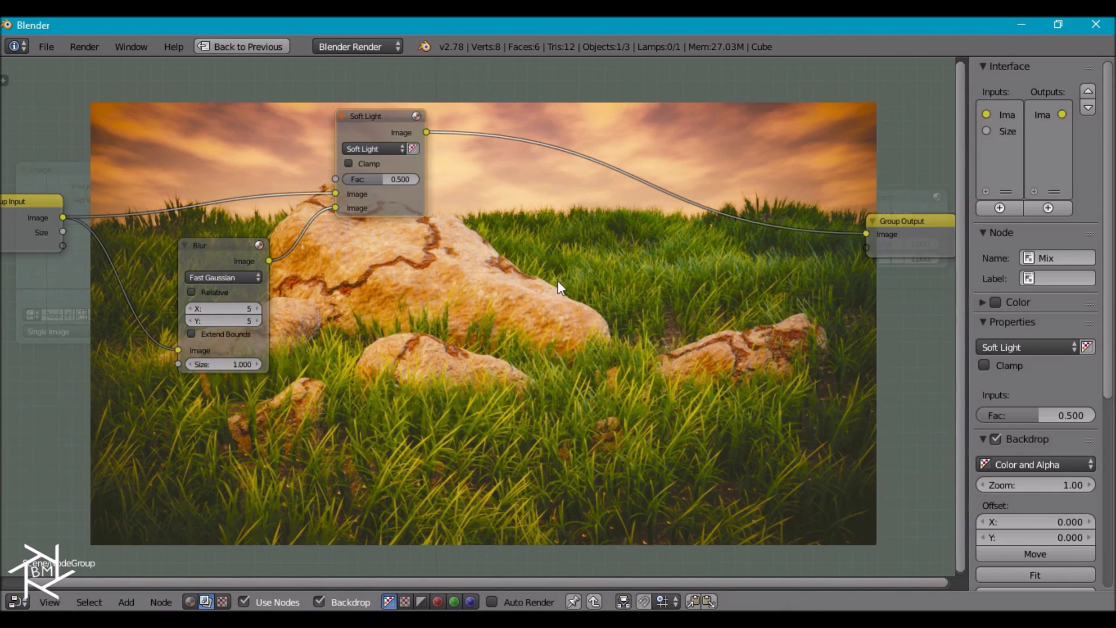
middle_drag(388, 328, 528, 334)
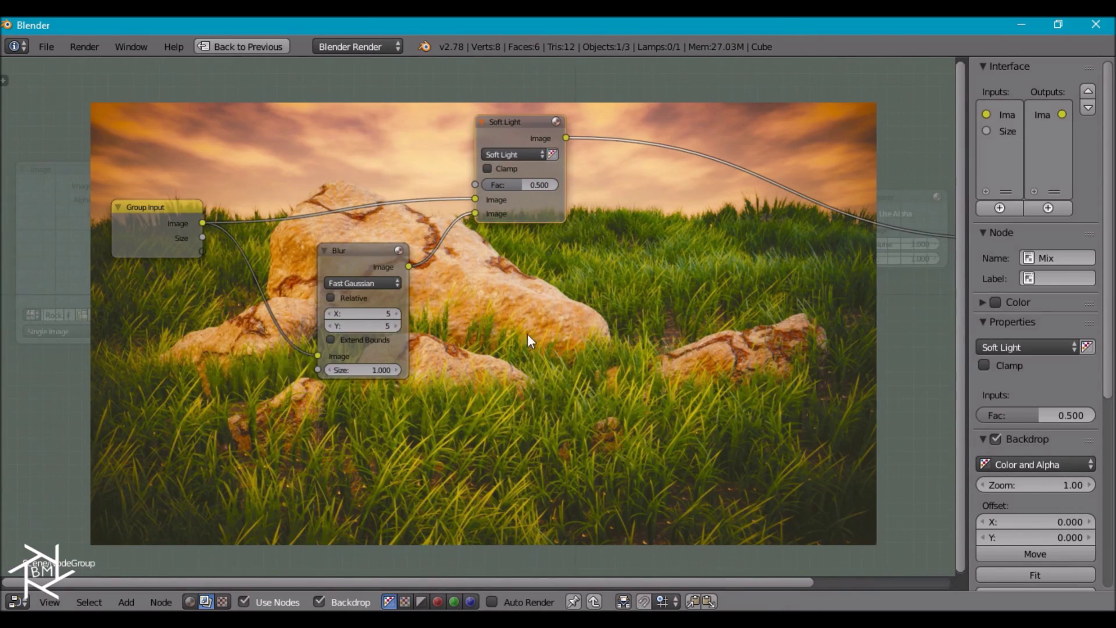
key(shift+a)
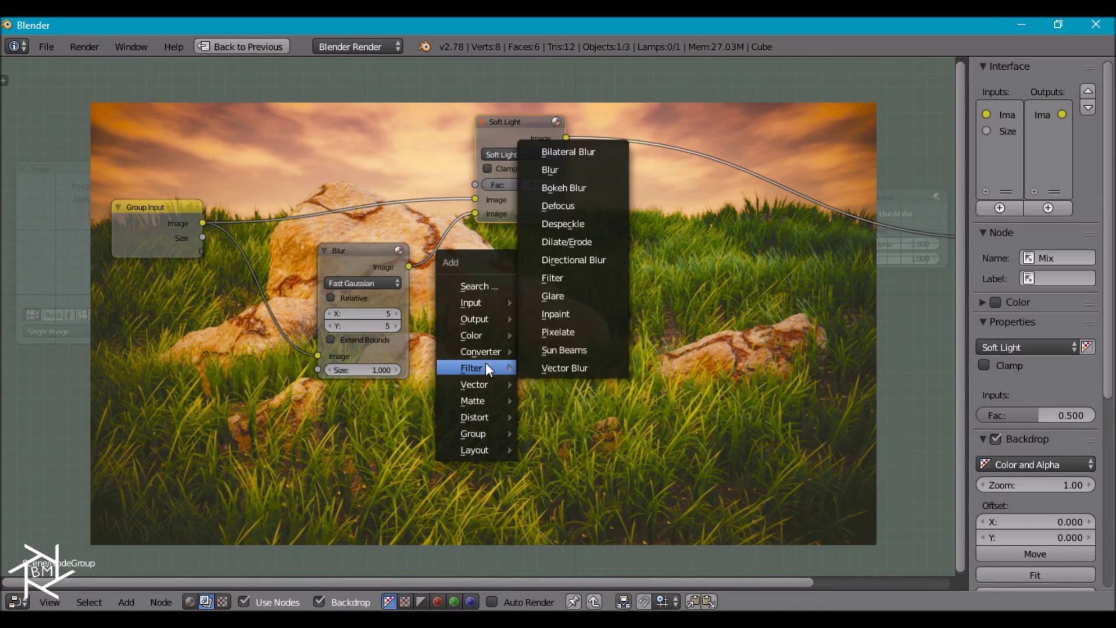
Add an RGB to BW node fed by the blurred image.
mouse_move(480, 351)
click(590, 243)
click(488, 285)
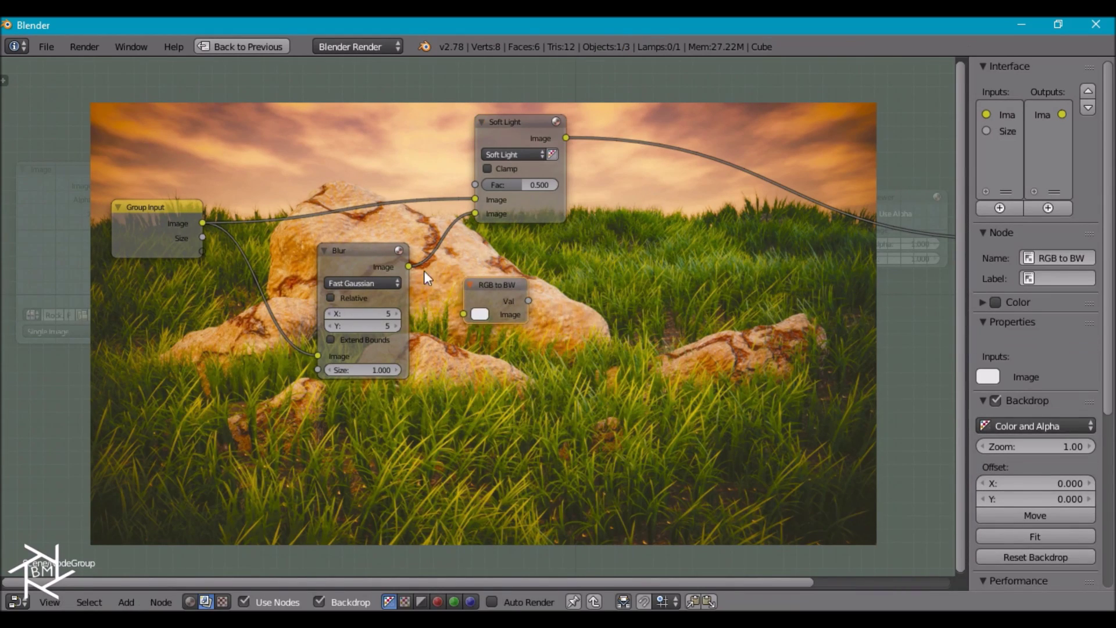
drag(409, 266, 478, 314)
Add a Filter node set to Sharpen on the greyscale value and preview it.
key(shift+a)
mouse_move(562, 330)
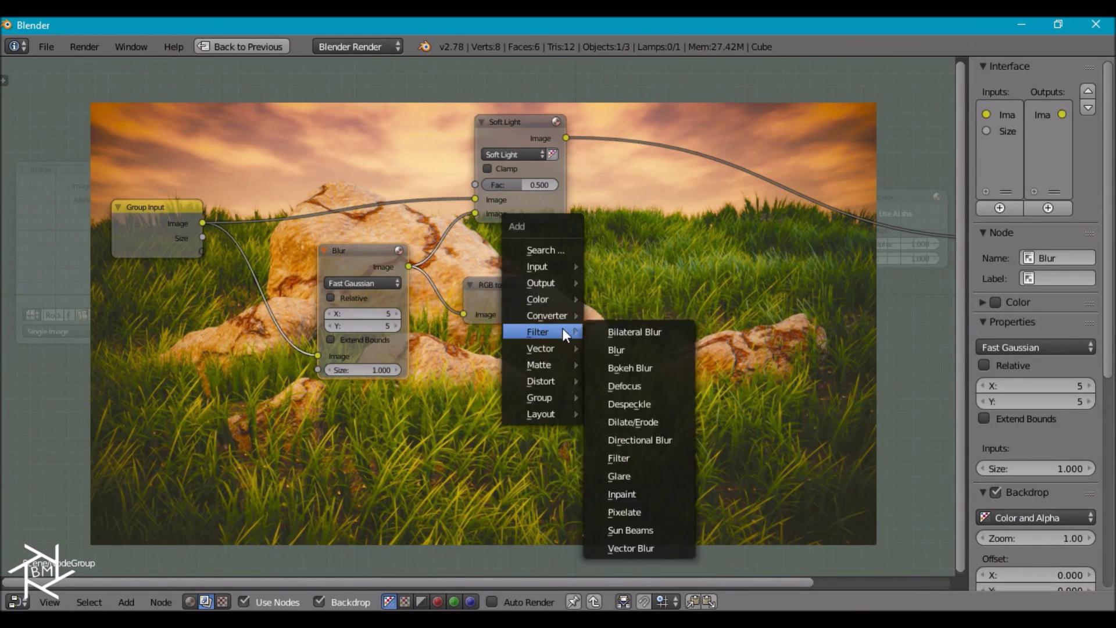
click(637, 455)
click(548, 292)
drag(527, 302, 563, 333)
click(575, 303)
click(586, 287)
ctrl+shift+click(587, 274)
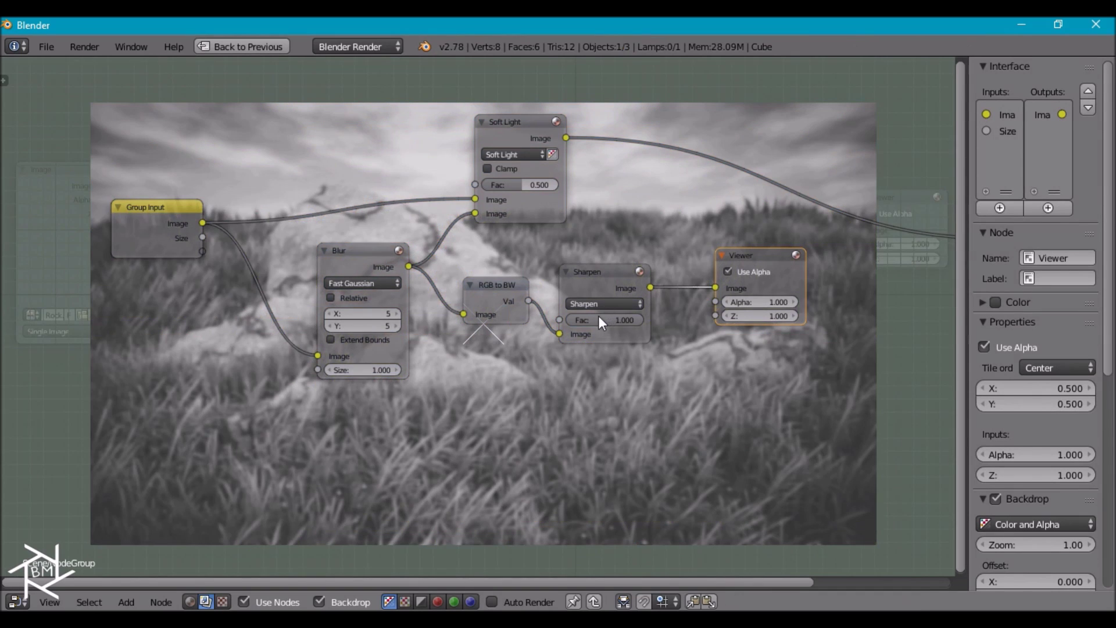
Set the Sharpen strength to 10 and remove the preview Viewer node.
middle_drag(598, 315, 505, 353)
click(506, 353)
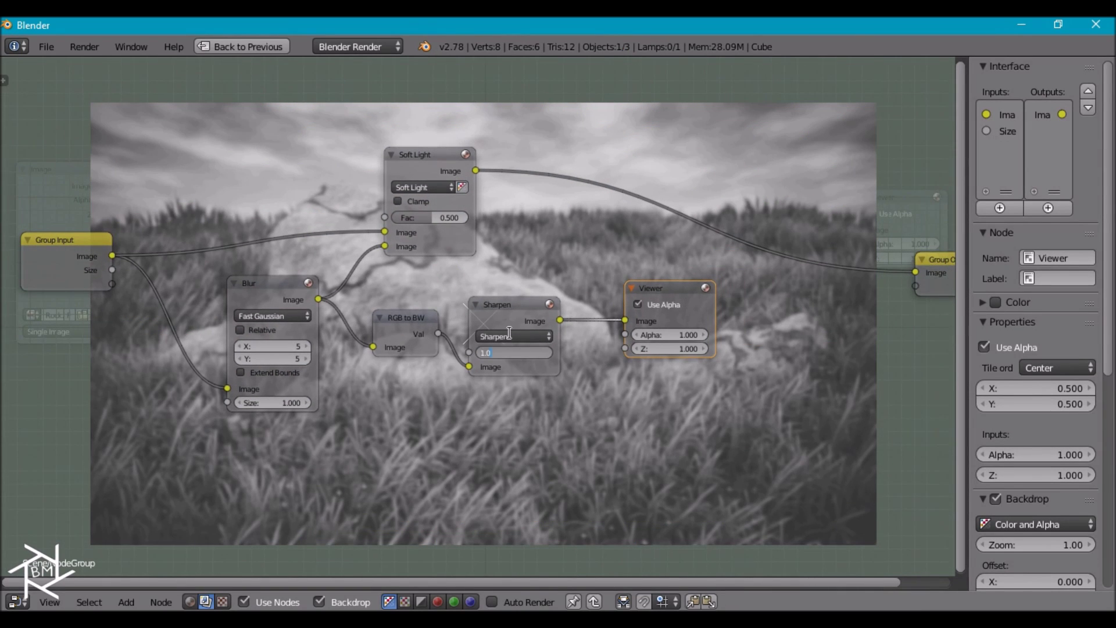
text(10)
key(Return)
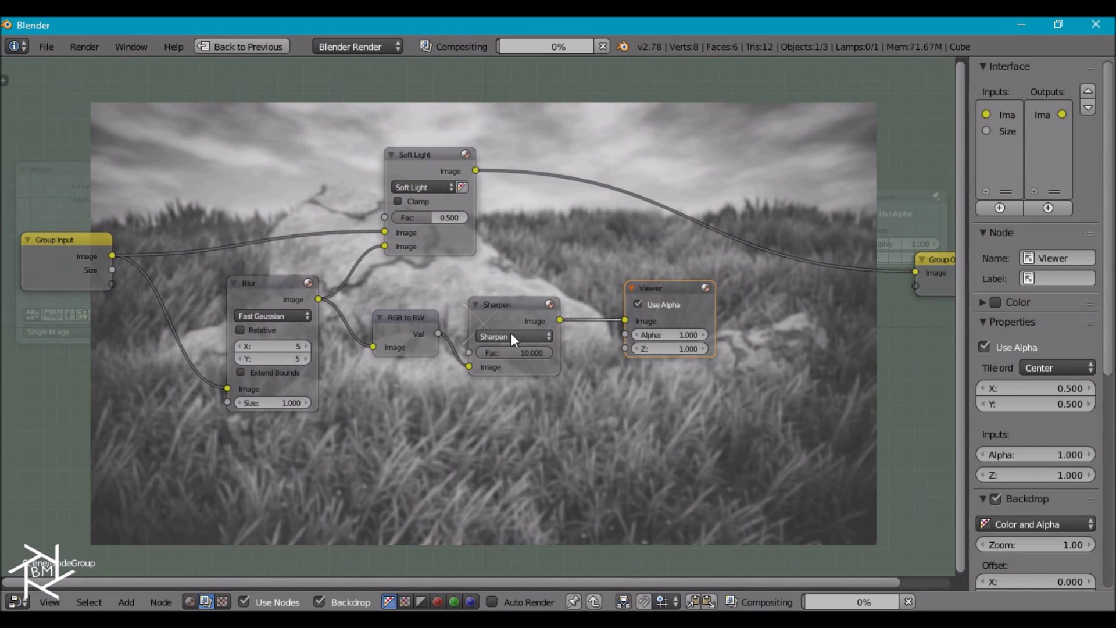
middle_drag(667, 289, 500, 284)
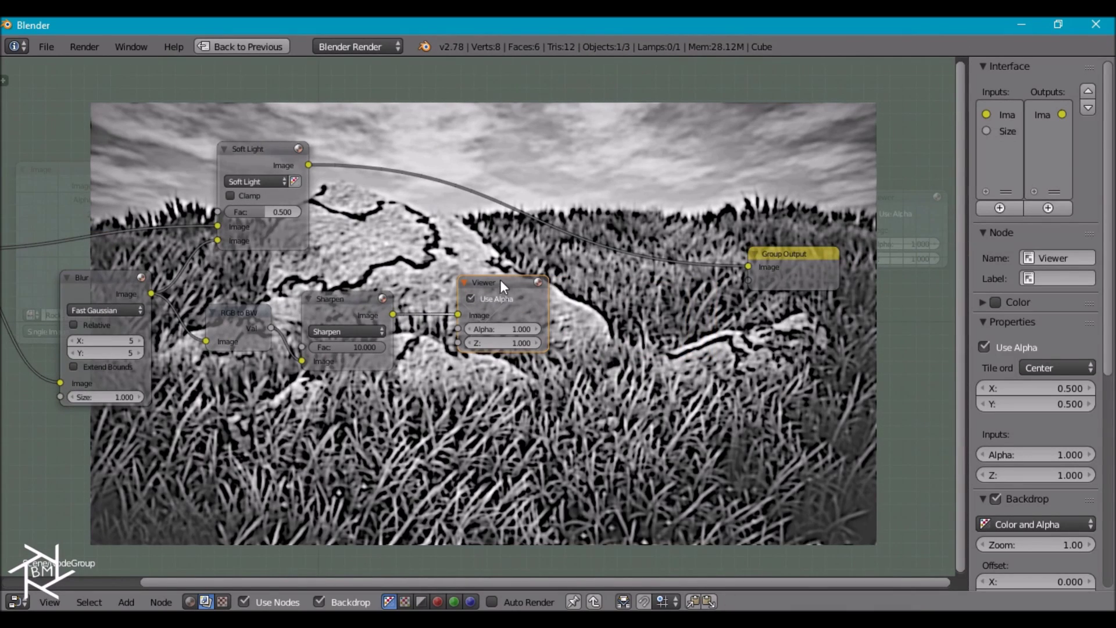
key(x)
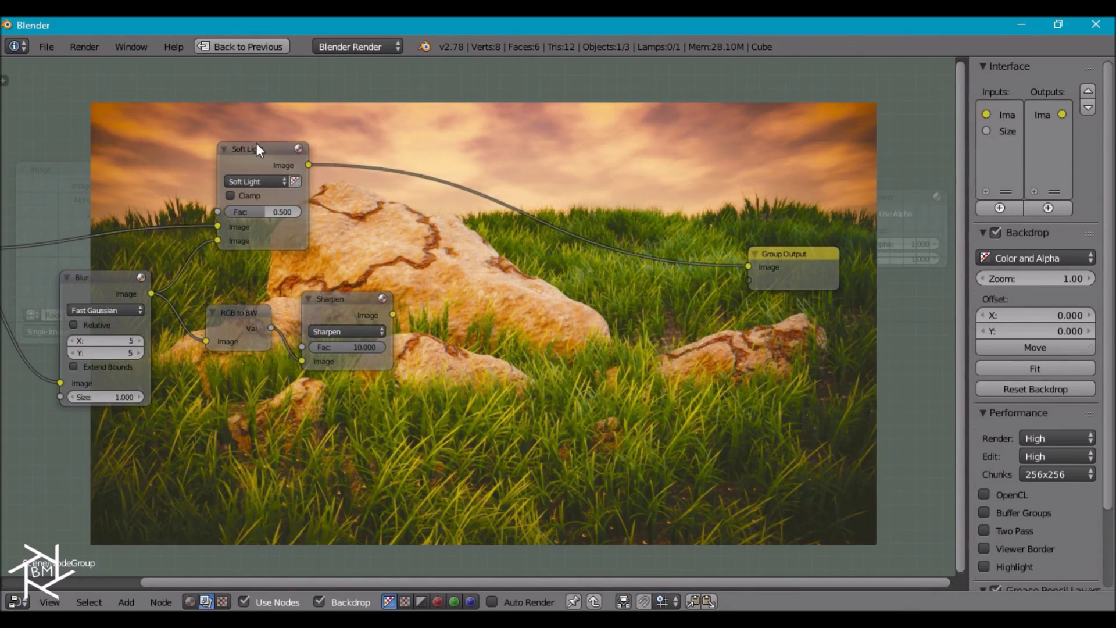
click(257, 149)
Duplicate the Soft Light mix onto the output link, feed it the Sharpen result, and set Overlay.
key(shift+d)
click(519, 226)
drag(463, 280, 394, 314)
click(509, 220)
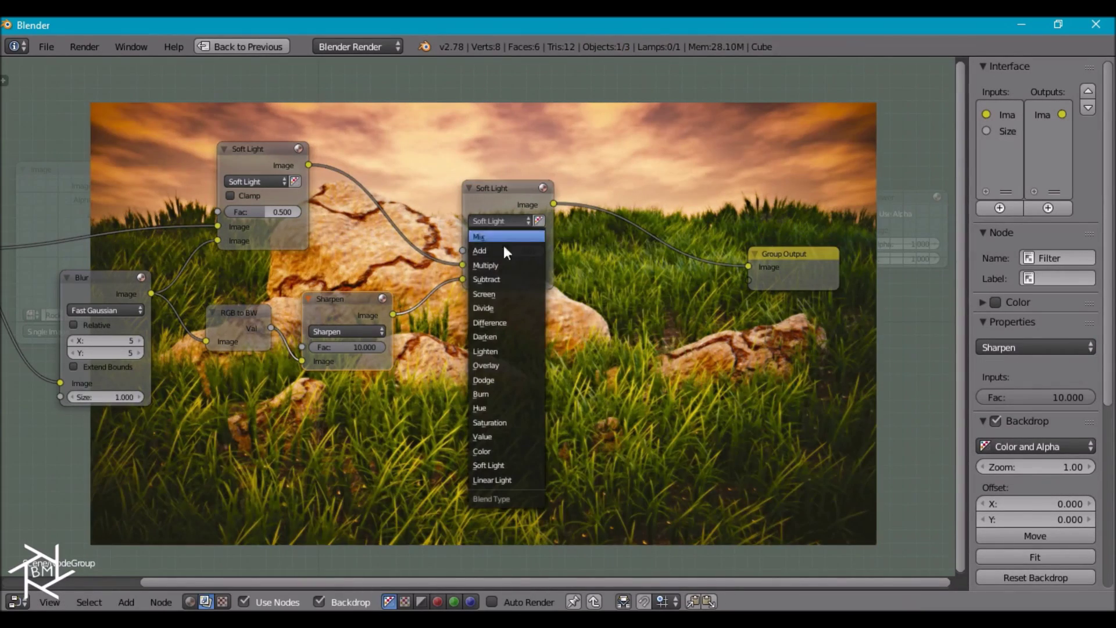
click(492, 365)
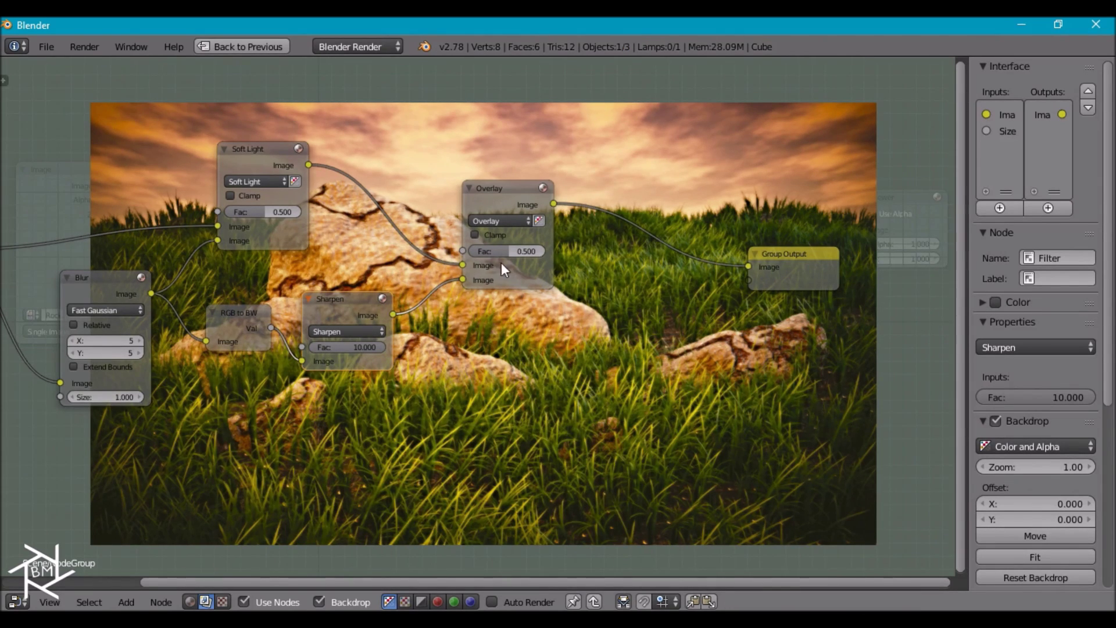
Set the Overlay mix factor to 0.25.
drag(511, 253, 543, 251)
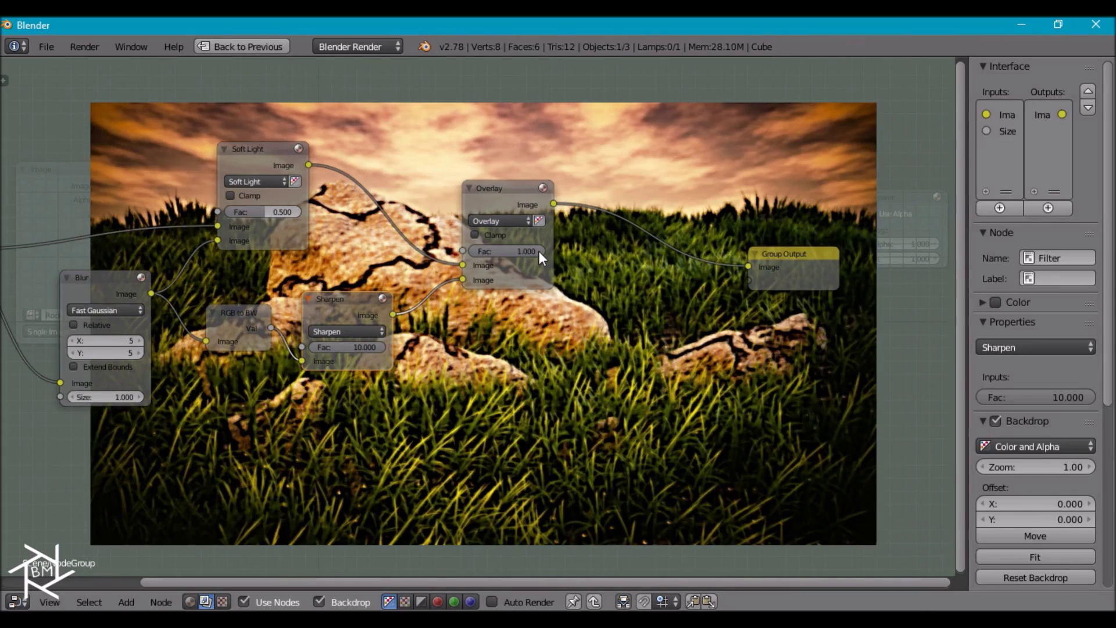
click(520, 250)
text(0.25)
key(Return)
Move the Group Output node further right.
scroll(627, 279, down, 1)
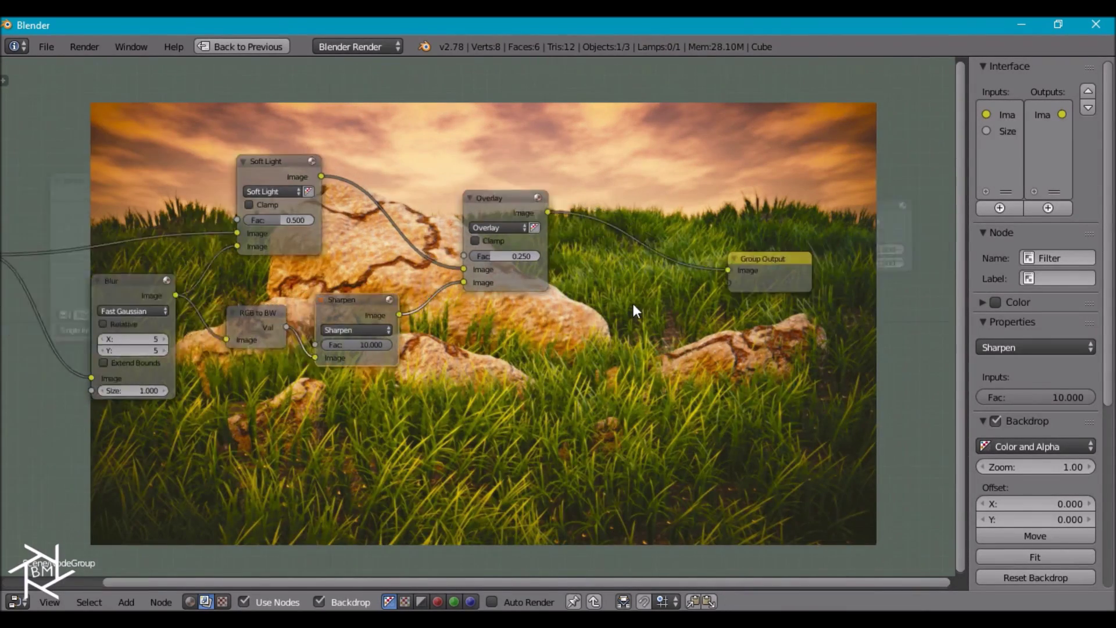
ctrl+scroll(547, 296, down, 5)
click(507, 243)
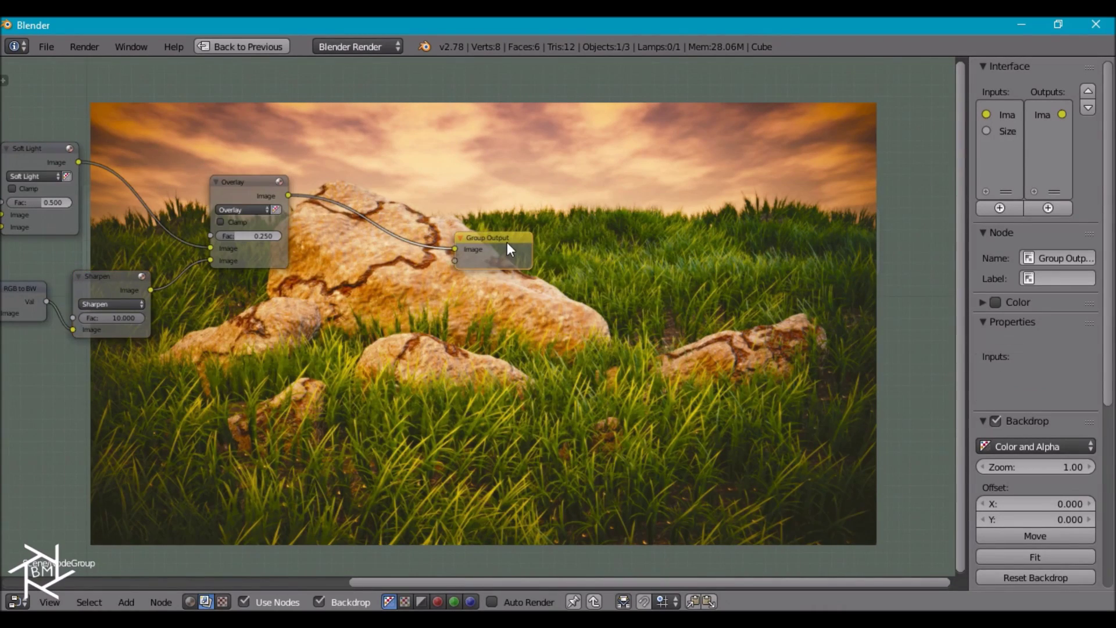
key(g)
click(767, 299)
Add a Box Mask node with Y 1 and width 1 for the top bar.
middle_drag(398, 297, 704, 256)
key(shift+a)
mouse_move(549, 370)
mouse_move(538, 336)
click(601, 338)
click(400, 314)
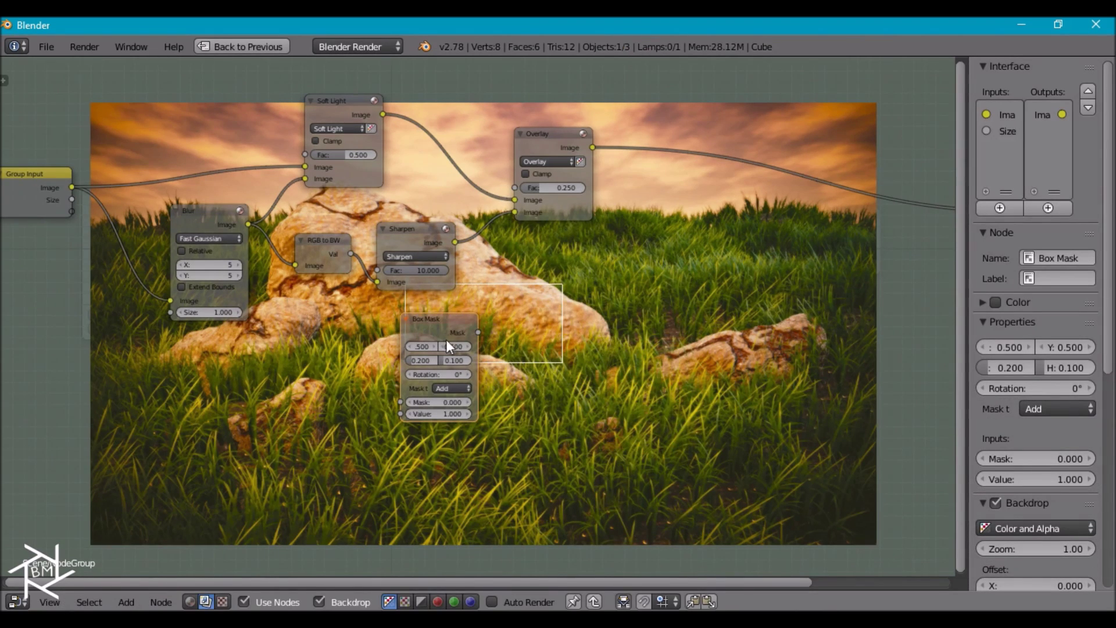
drag(474, 350, 522, 347)
click(430, 361)
text(1)
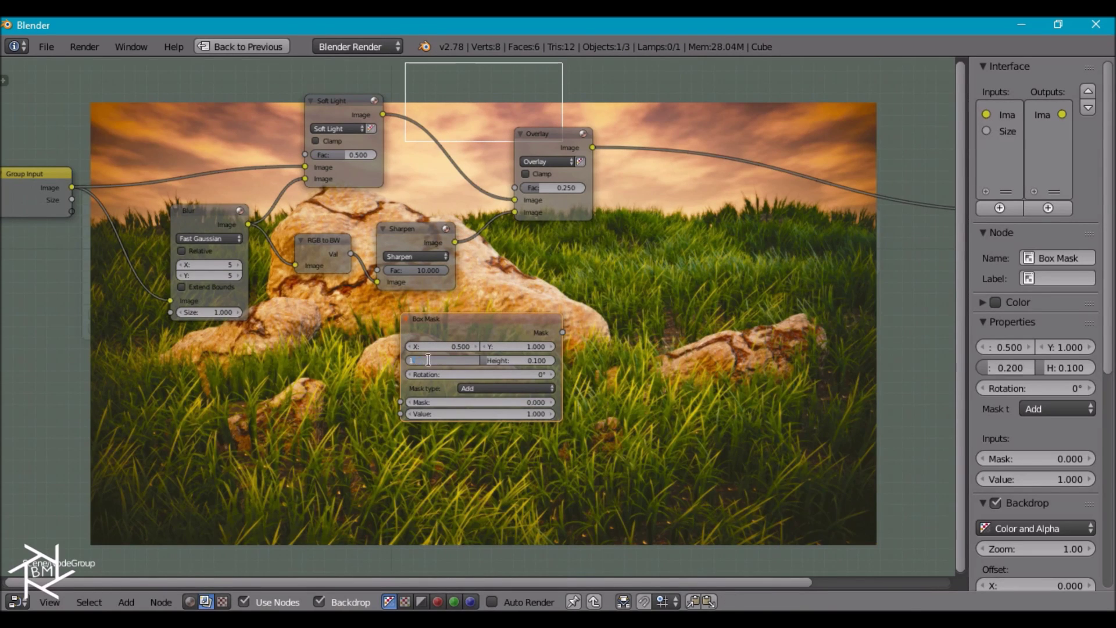
key(Return)
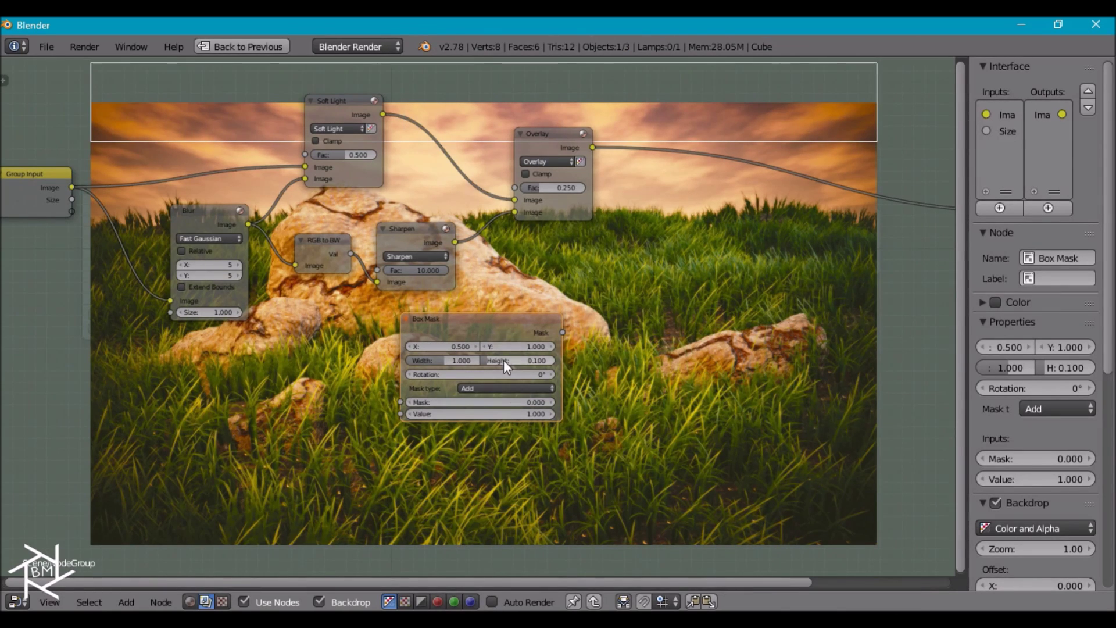
Duplicate the Box Mask below with Y 0 for the bottom bar.
key(shift+d)
click(501, 472)
double_click(518, 459)
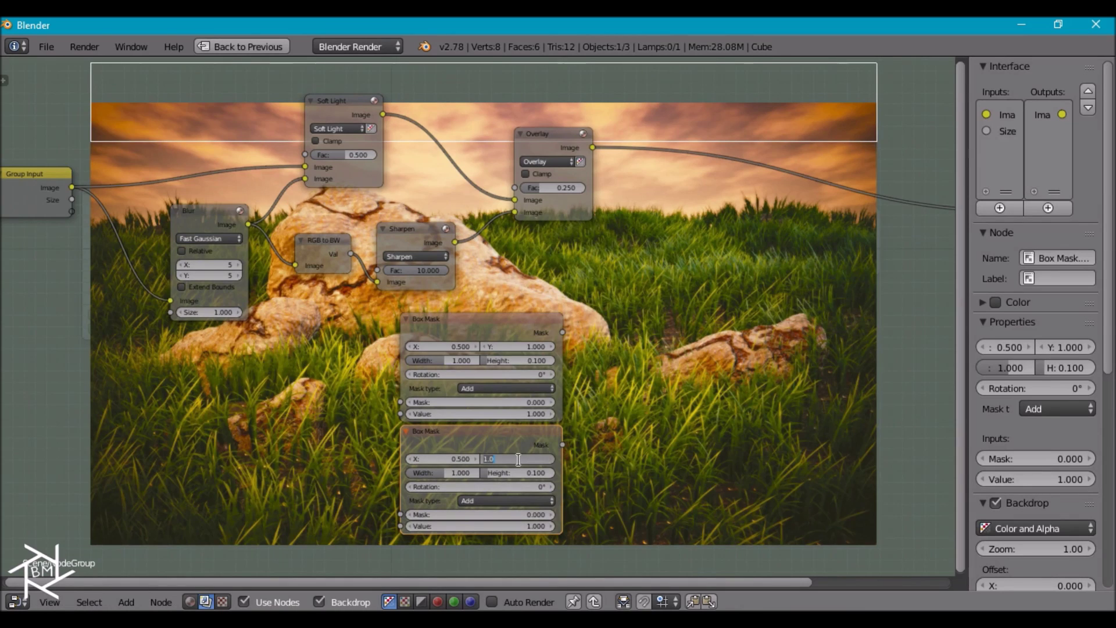
text(0)
key(Return)
Combine both masks in a duplicated mix node set to Add and preview it in a Viewer.
click(554, 136)
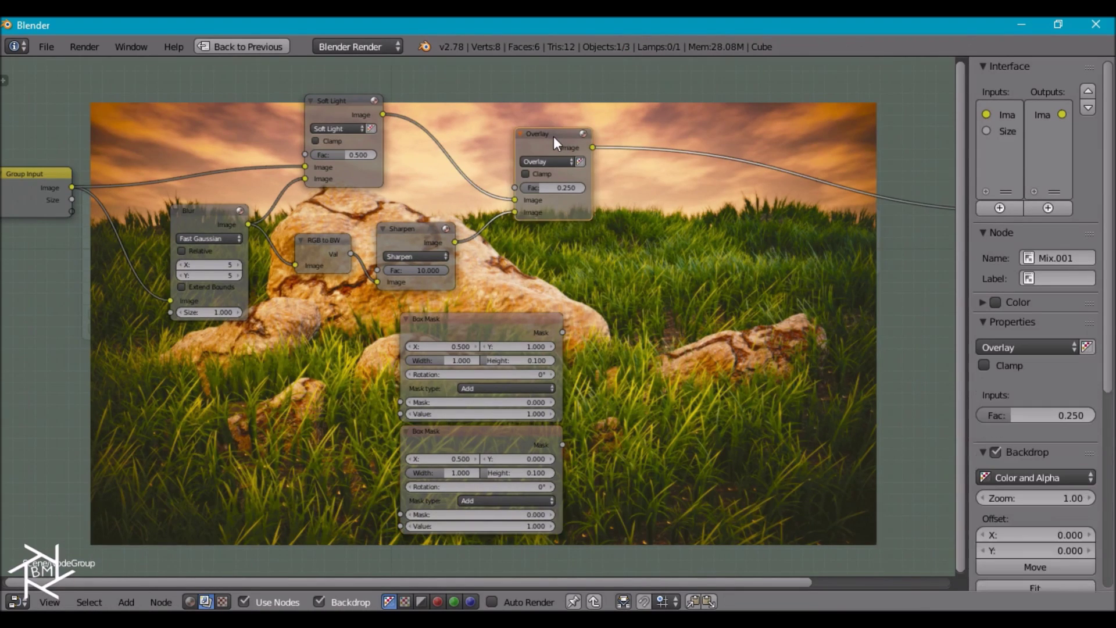
key(shift+d)
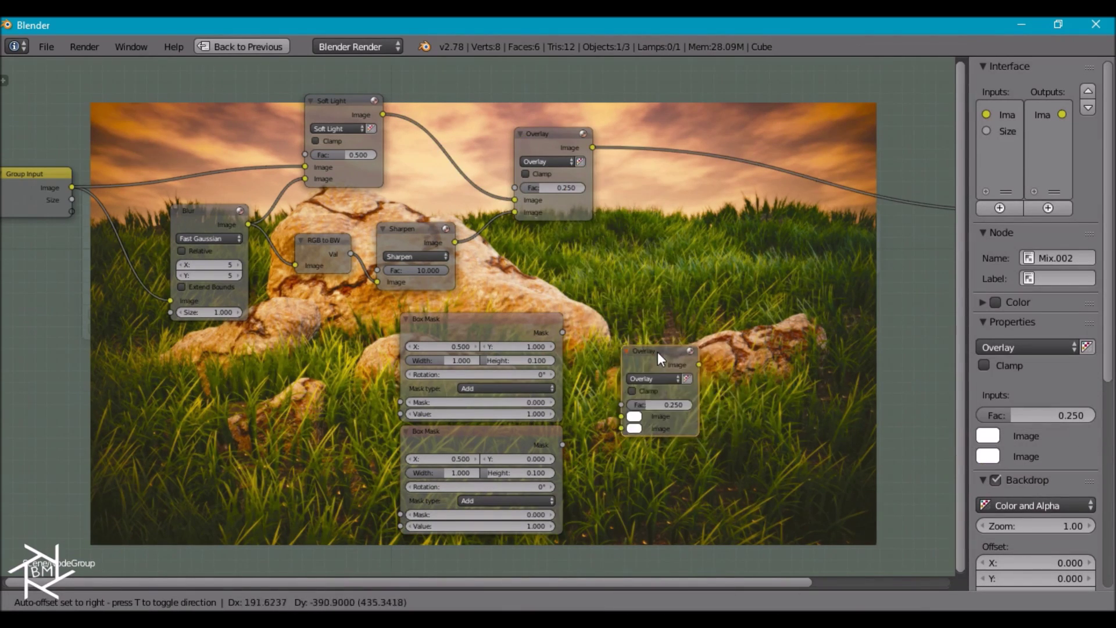
click(658, 353)
drag(562, 331, 563, 445)
drag(632, 401, 692, 402)
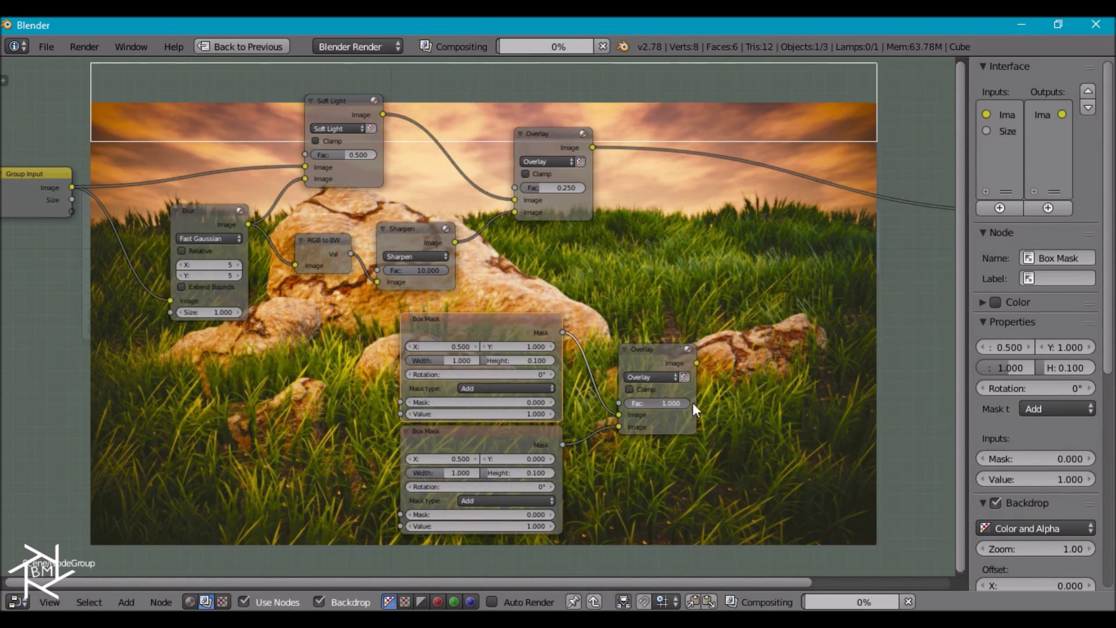
click(661, 378)
click(645, 351)
ctrl+shift+click(673, 352)
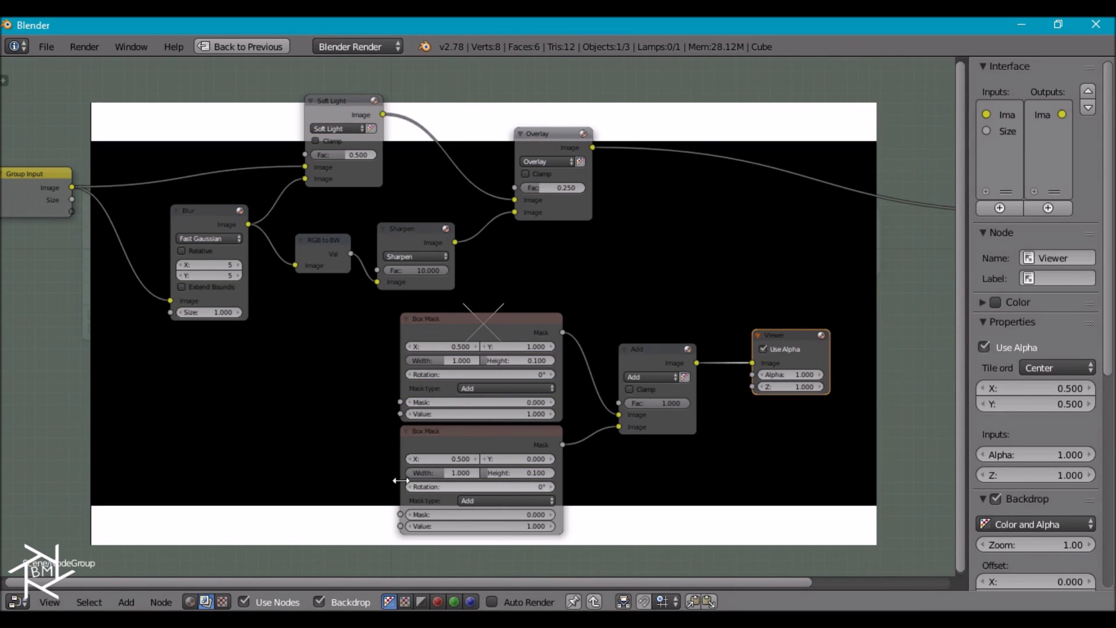
key(KP_Decimal)
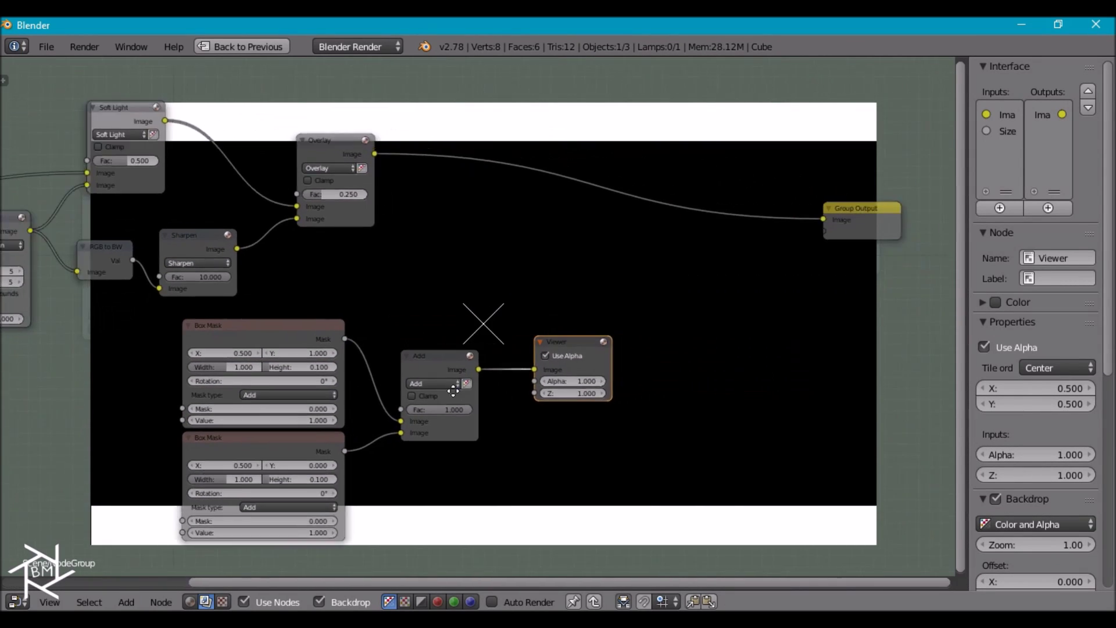
drag(538, 353, 832, 314)
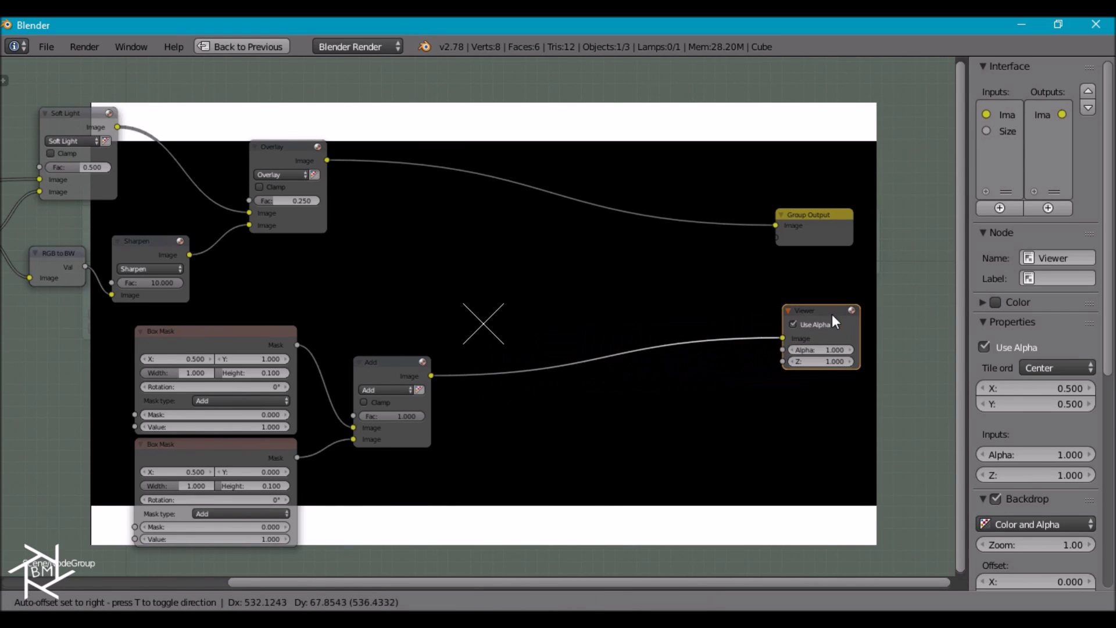
Insert an Invert node between the Add mask mix and the Viewer.
key(shift+a)
mouse_move(474, 297)
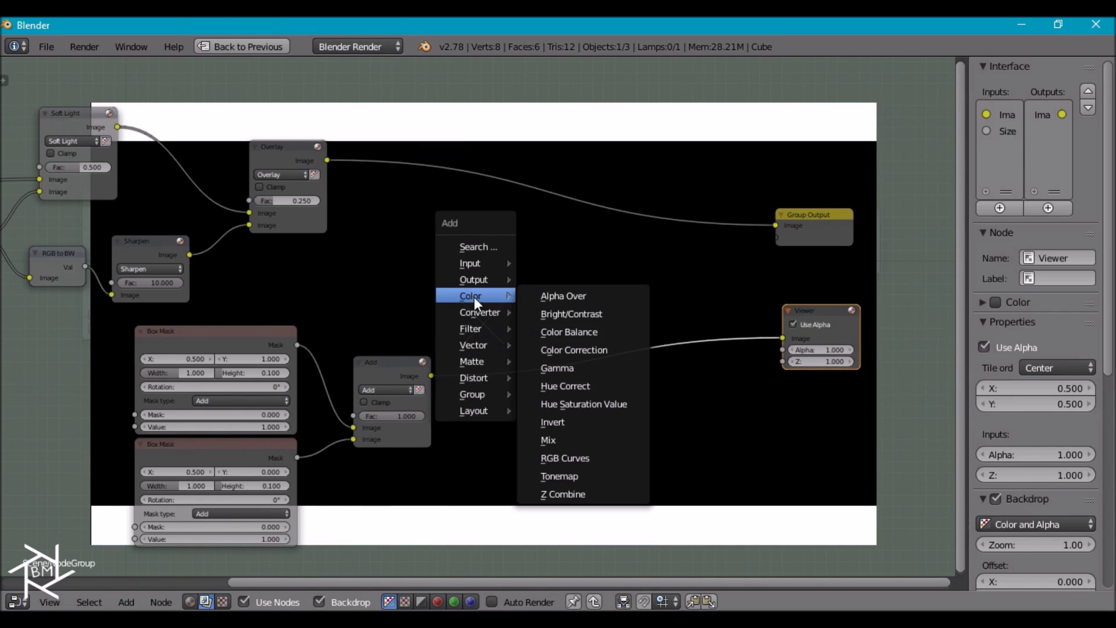
click(559, 420)
click(451, 365)
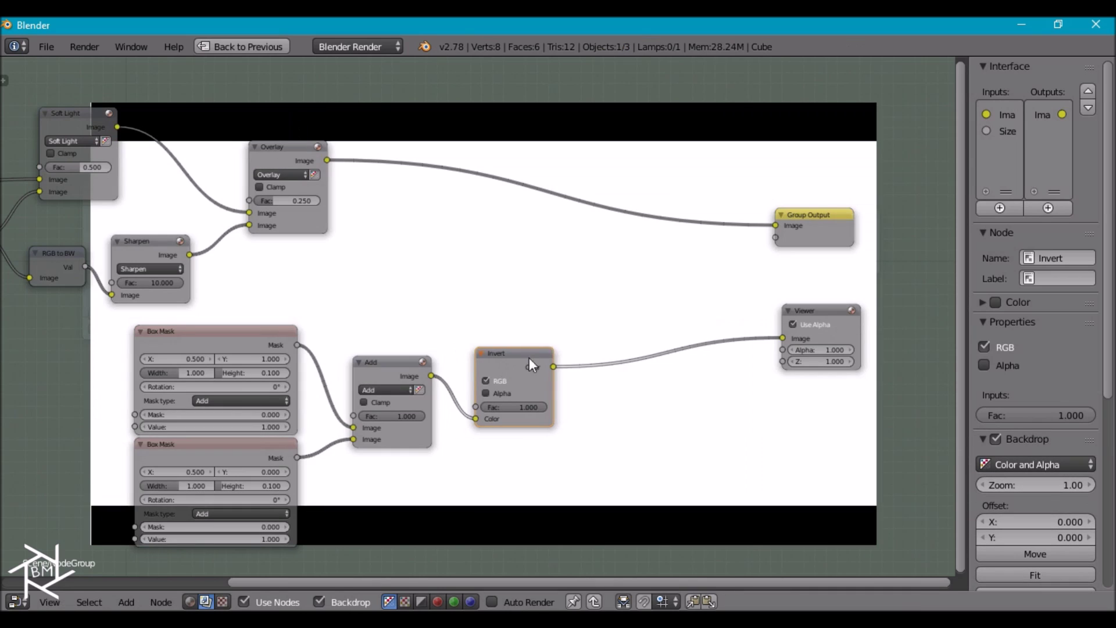
middle_drag(533, 349, 500, 371)
Multiply the Overlay result by the inverted mask using a duplicated mix node set to Multiply.
click(348, 385)
key(shift+d)
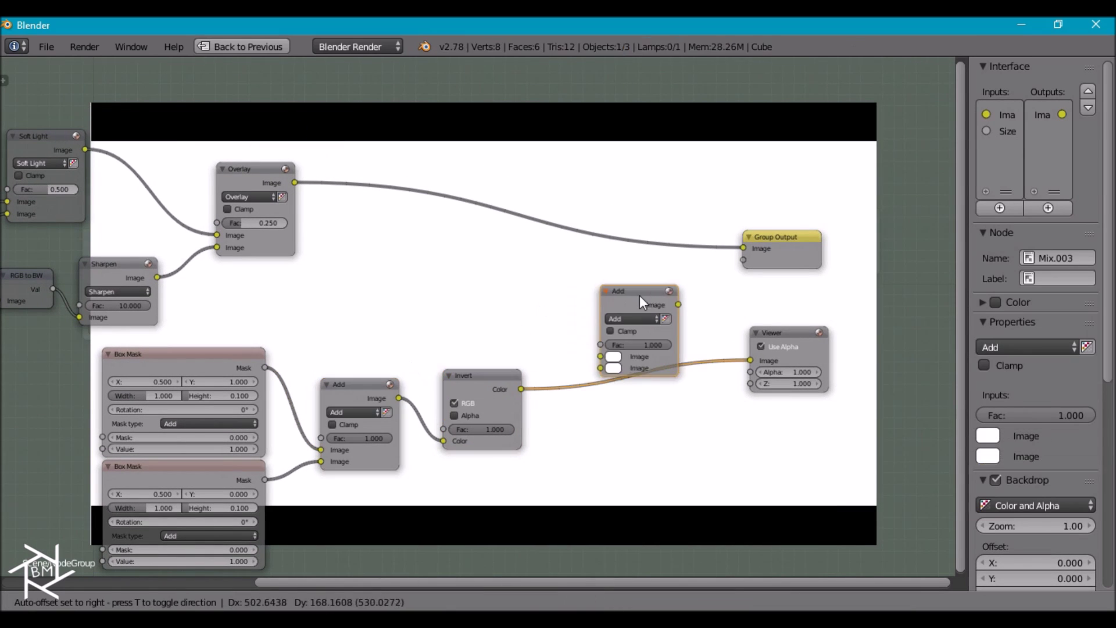
click(655, 298)
drag(295, 183, 612, 363)
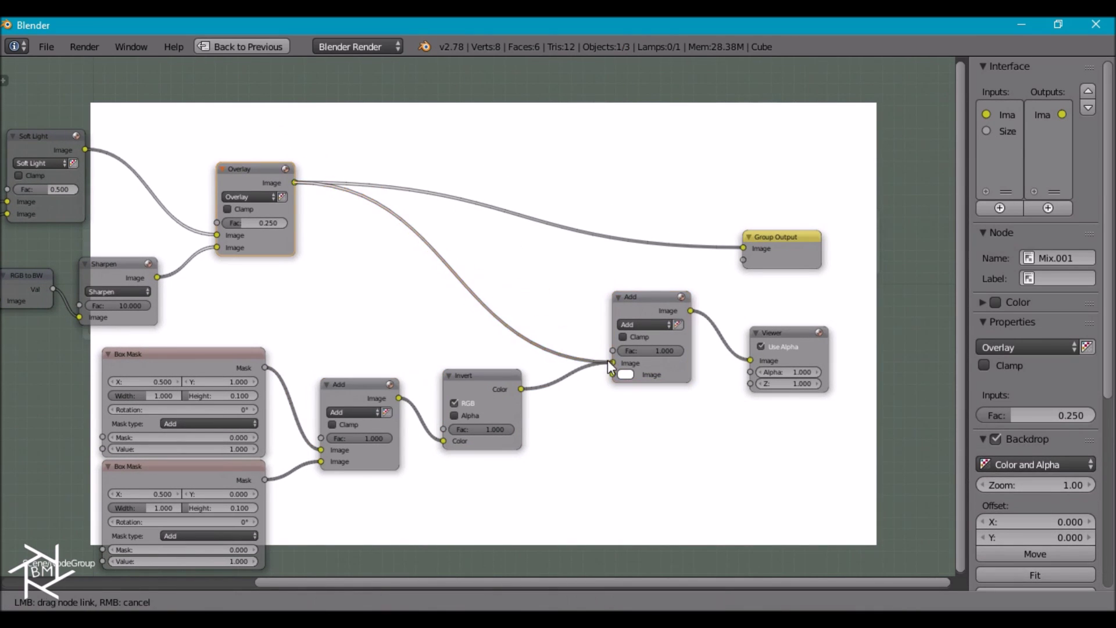
click(639, 324)
click(637, 289)
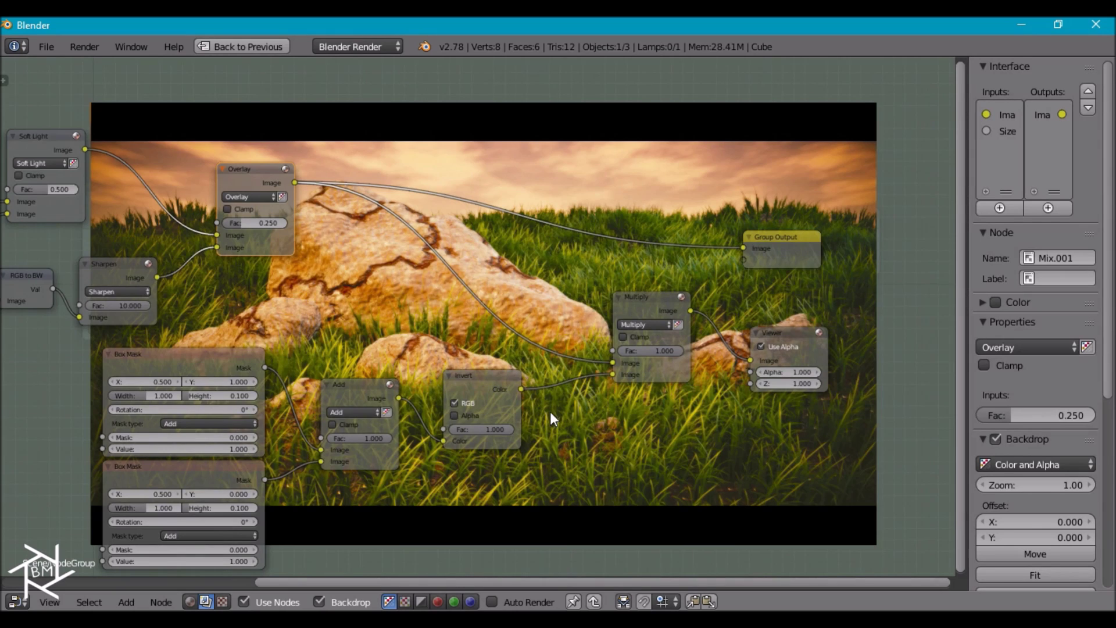
Wire Multiply to the Group Output, delete the Viewer node, and link both strength inputs to the group input.
middle_drag(666, 381, 715, 410)
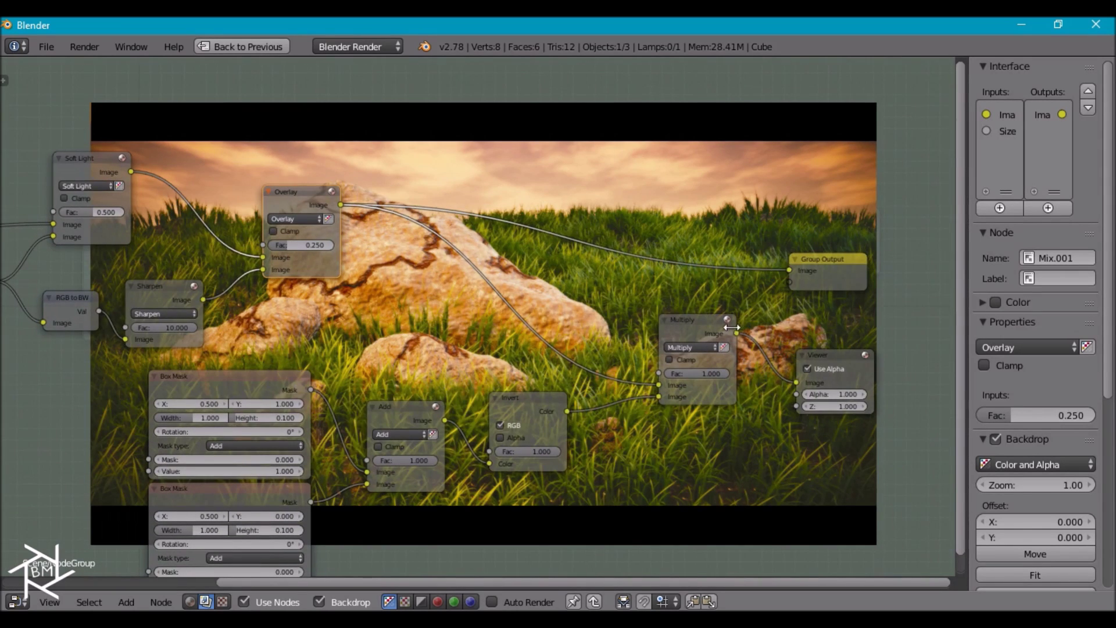
drag(737, 333, 789, 270)
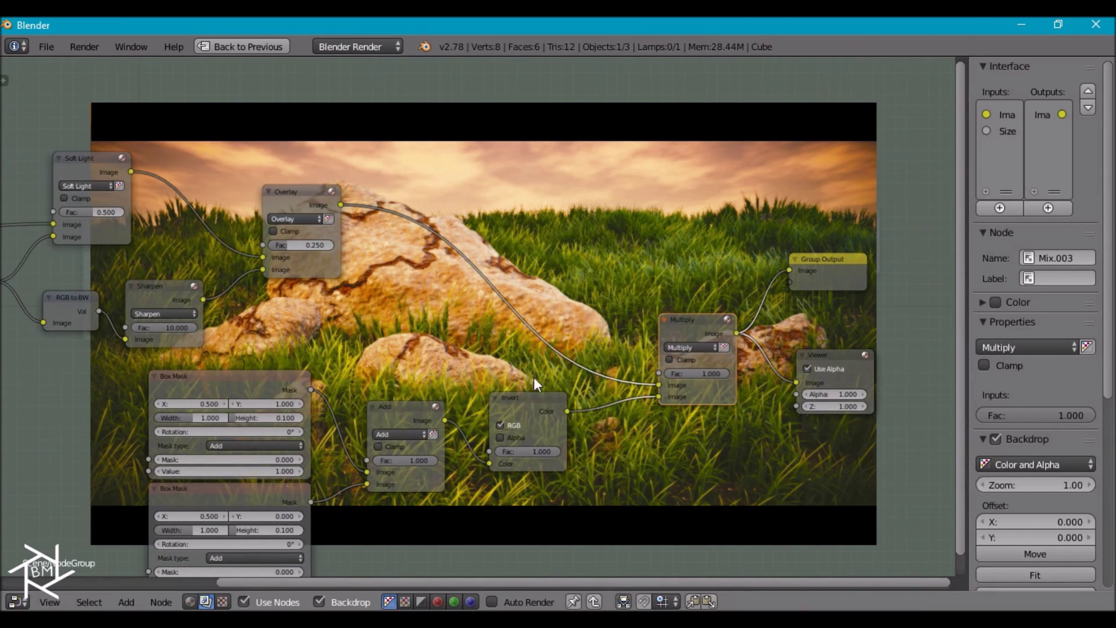
click(827, 361)
key(x)
middle_drag(381, 362, 878, 414)
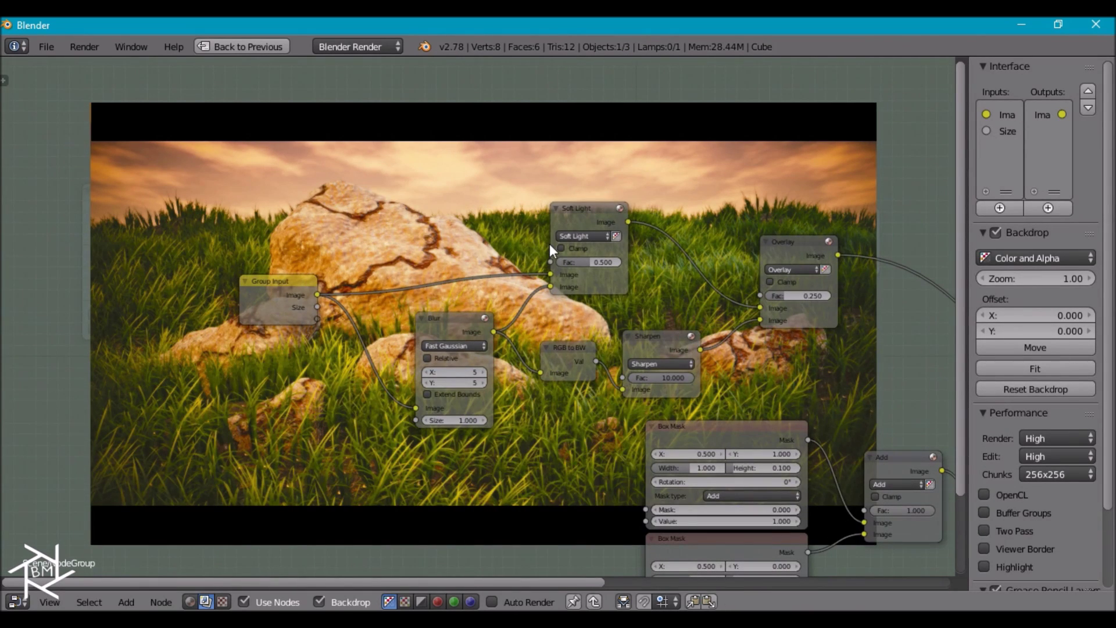
drag(551, 262, 312, 309)
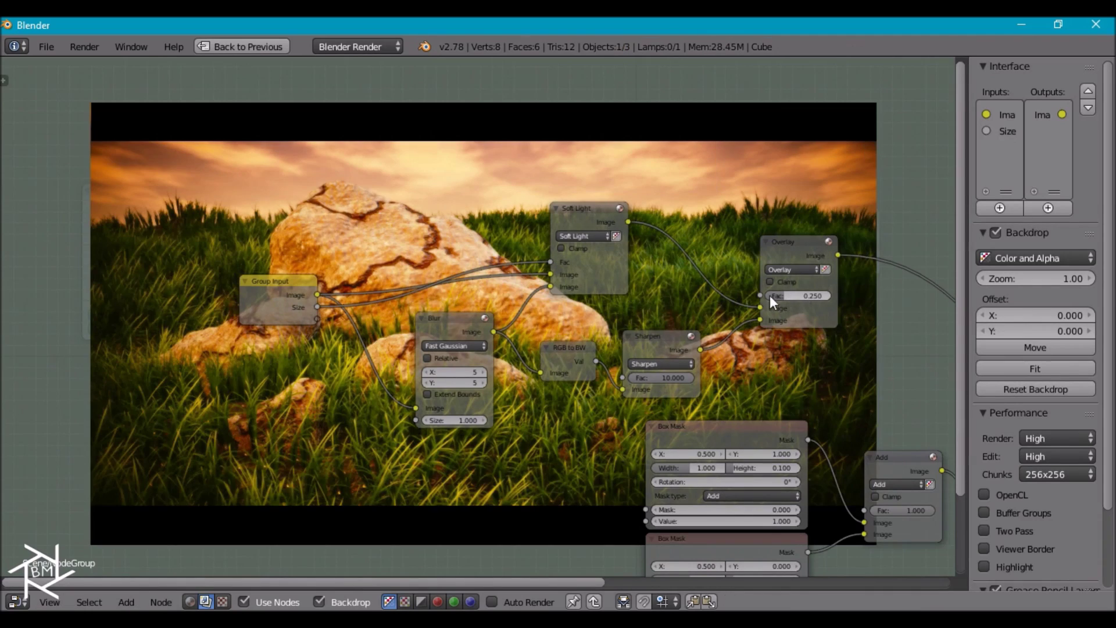
drag(761, 296, 316, 318)
Rename the group inputs Size to 'Soft Light' and Fac to 'Overlay'.
click(1003, 130)
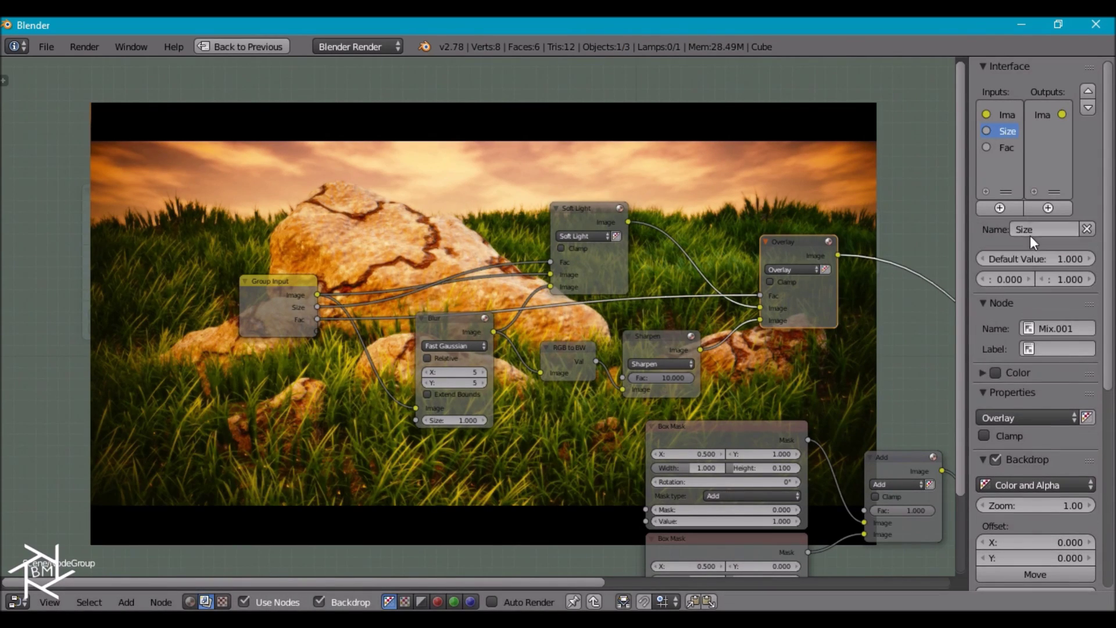
text(Soft Light)
key(Return)
click(1007, 147)
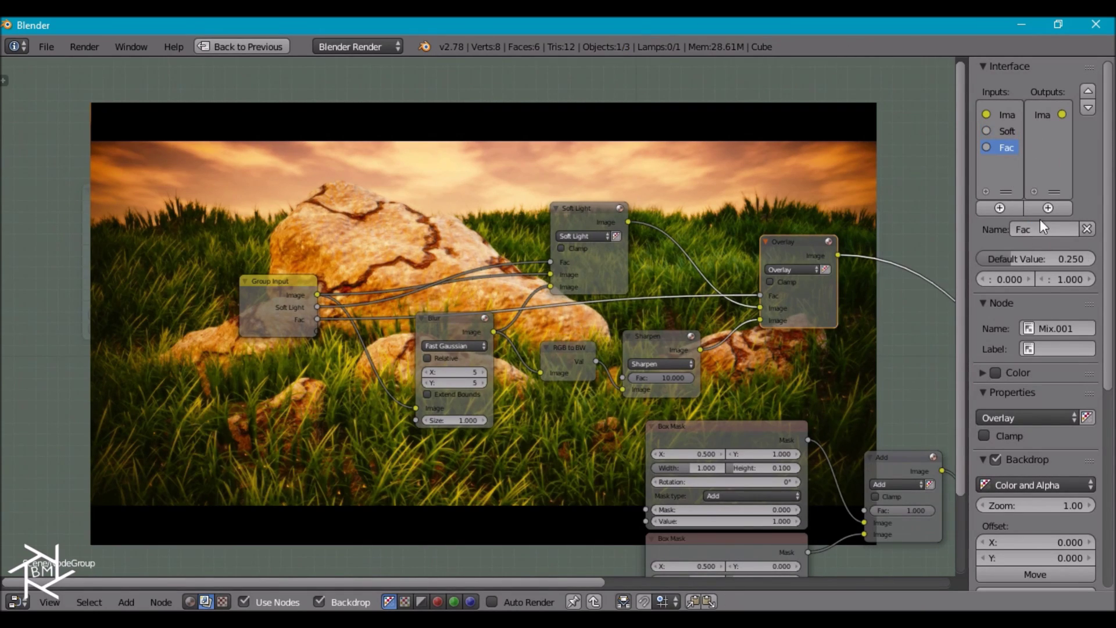
text(Overlay)
key(Return)
key(Home)
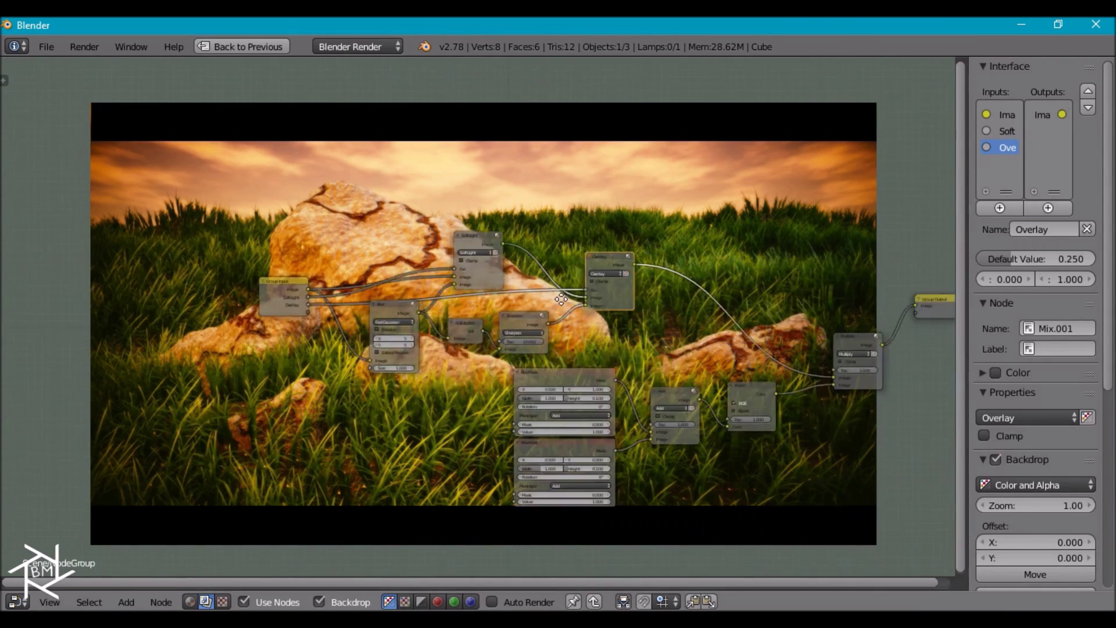
Exit to the main compositor tree and set the NodeGroup's Soft Light value to 0.5.
key(Tab)
key(Home)
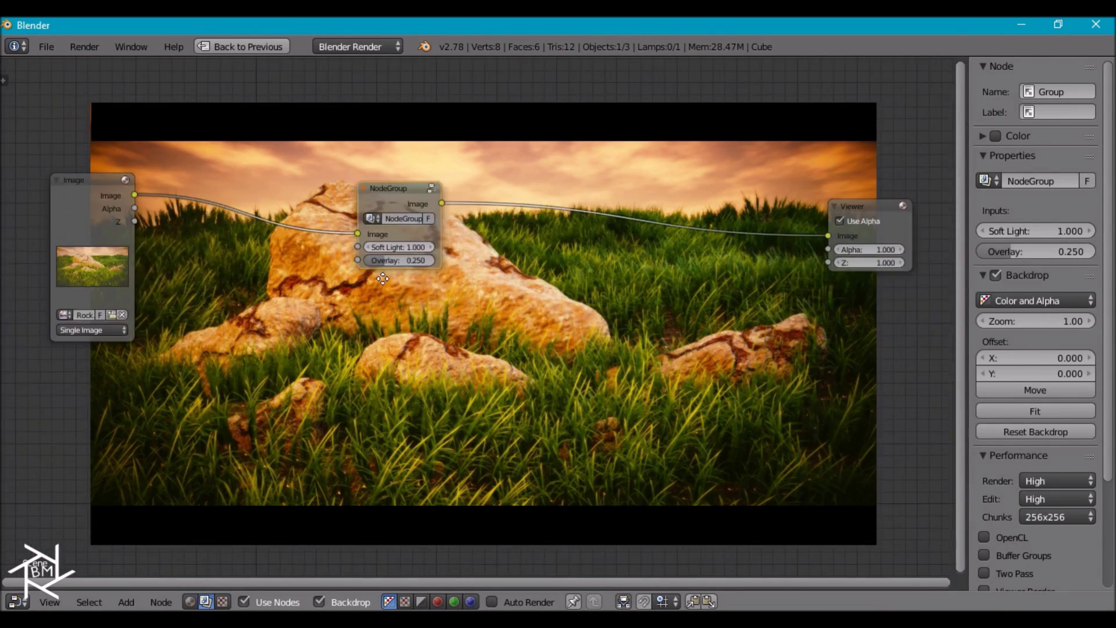
middle_drag(383, 279, 404, 331)
click(427, 295)
text(0.5)
key(Return)
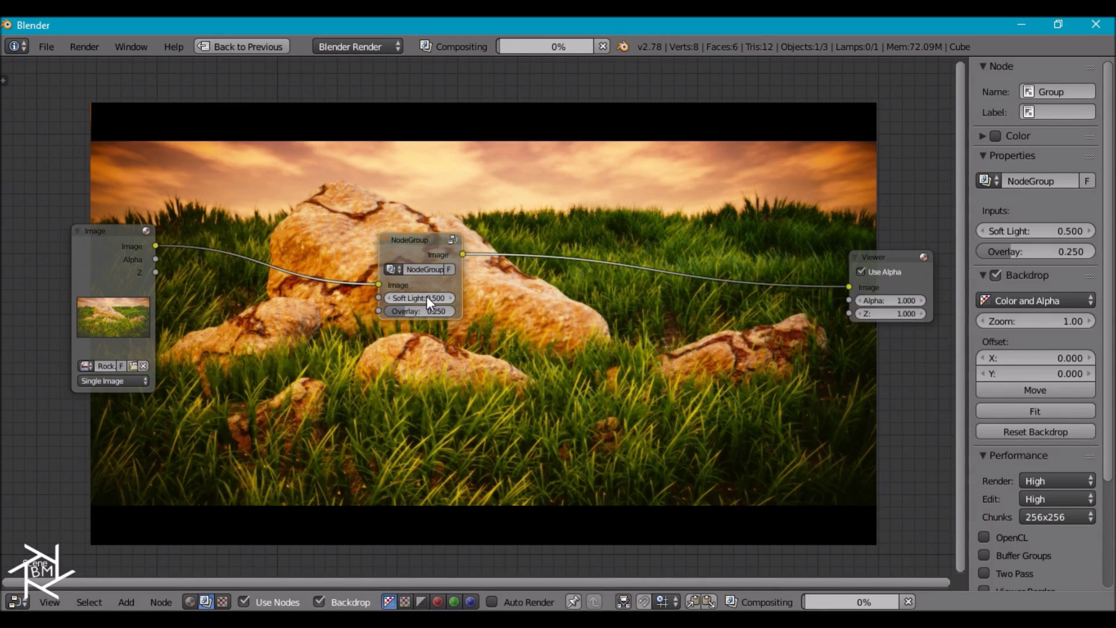
Move the NodeGroup node and the node tree toward the lower left.
middle_drag(427, 296, 403, 376)
scroll(403, 375, down, 1)
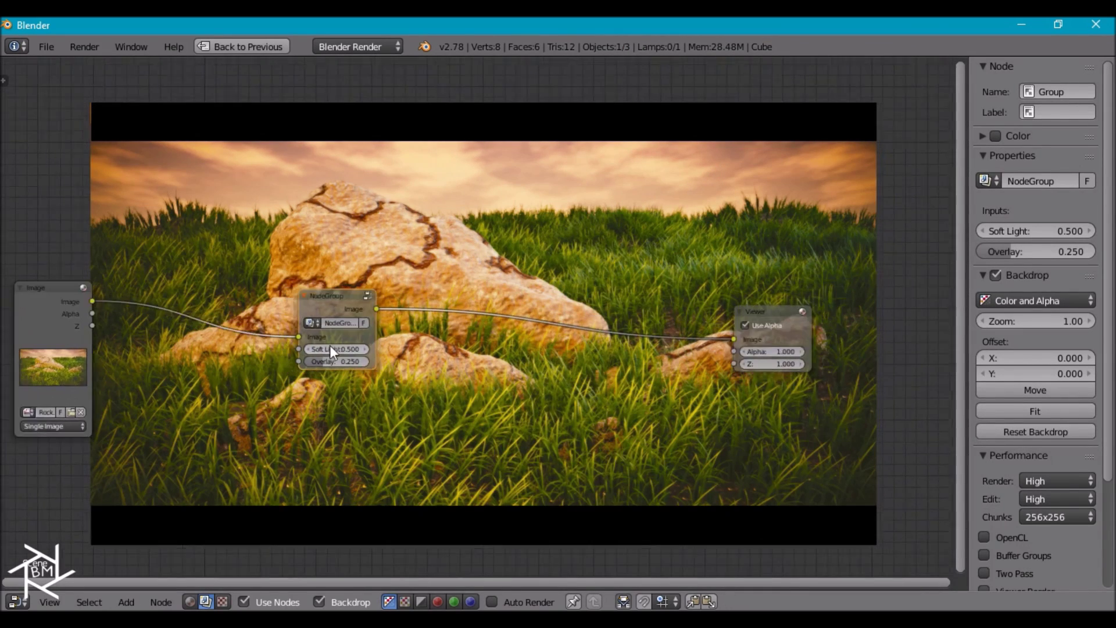
scroll(329, 344, down, 1)
drag(336, 302, 207, 351)
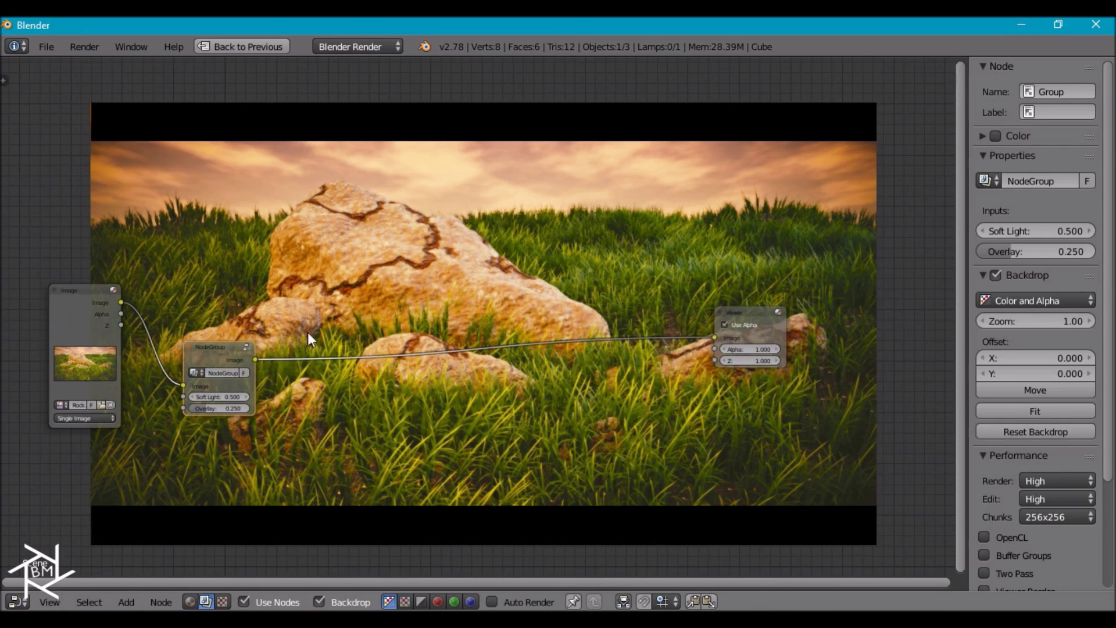
middle_drag(308, 332, 275, 415)
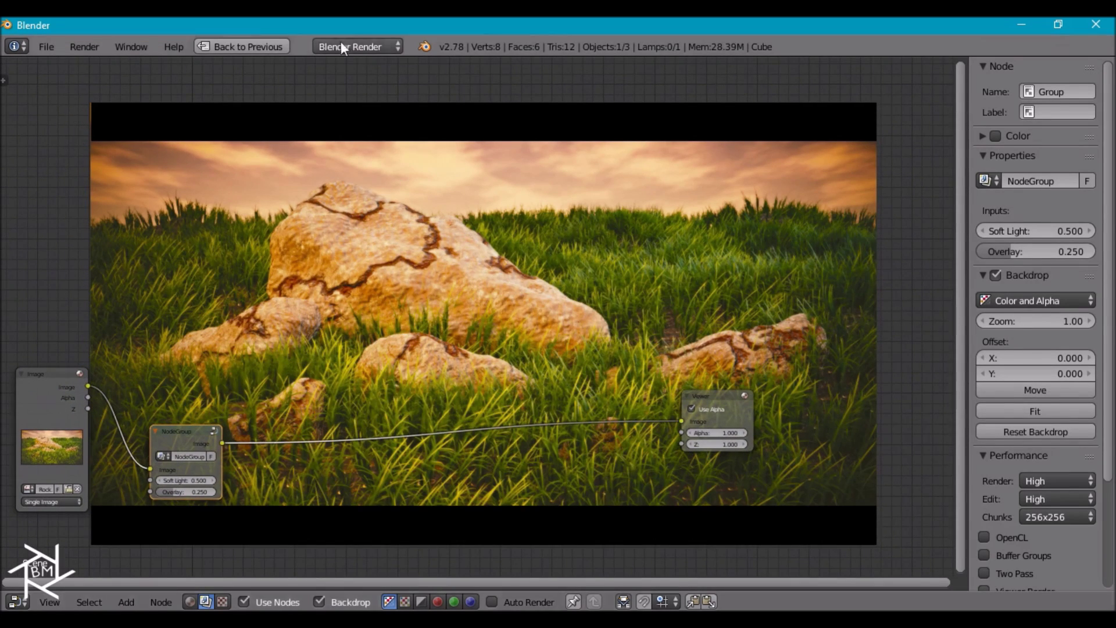
Return to the Compositing layout, turn the file browser area into a Node Editor, and fit the backdrop.
click(253, 47)
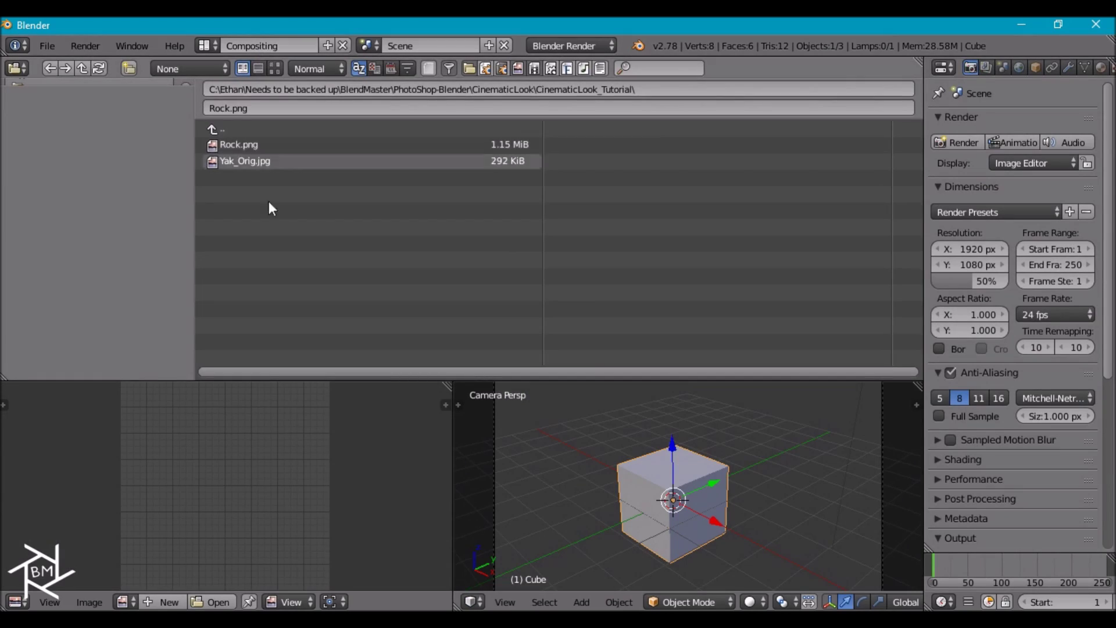
click(23, 68)
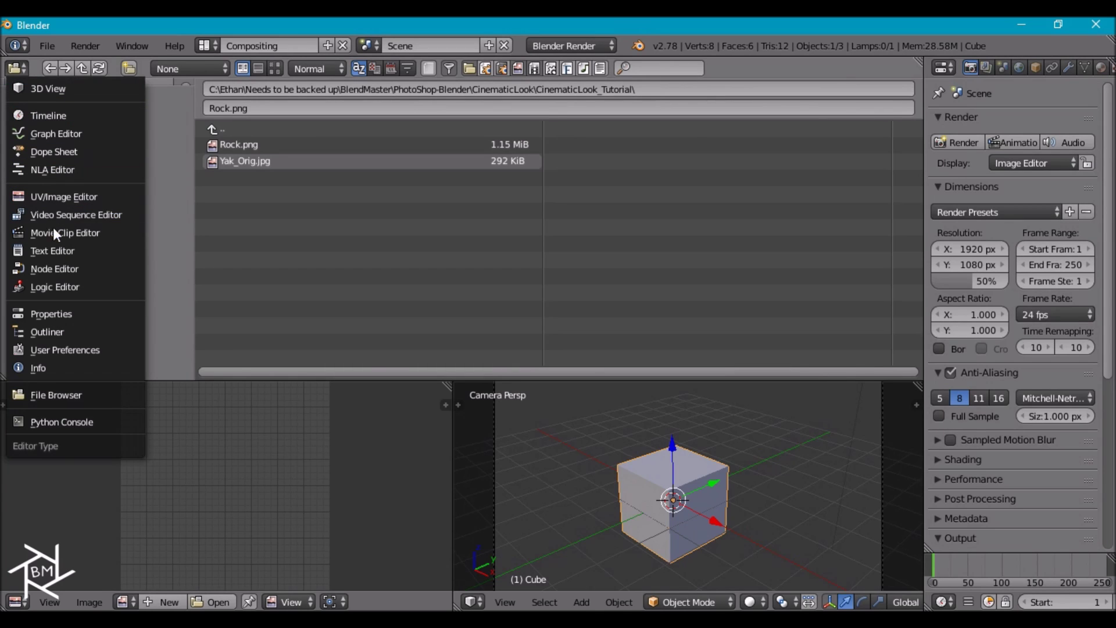
click(61, 272)
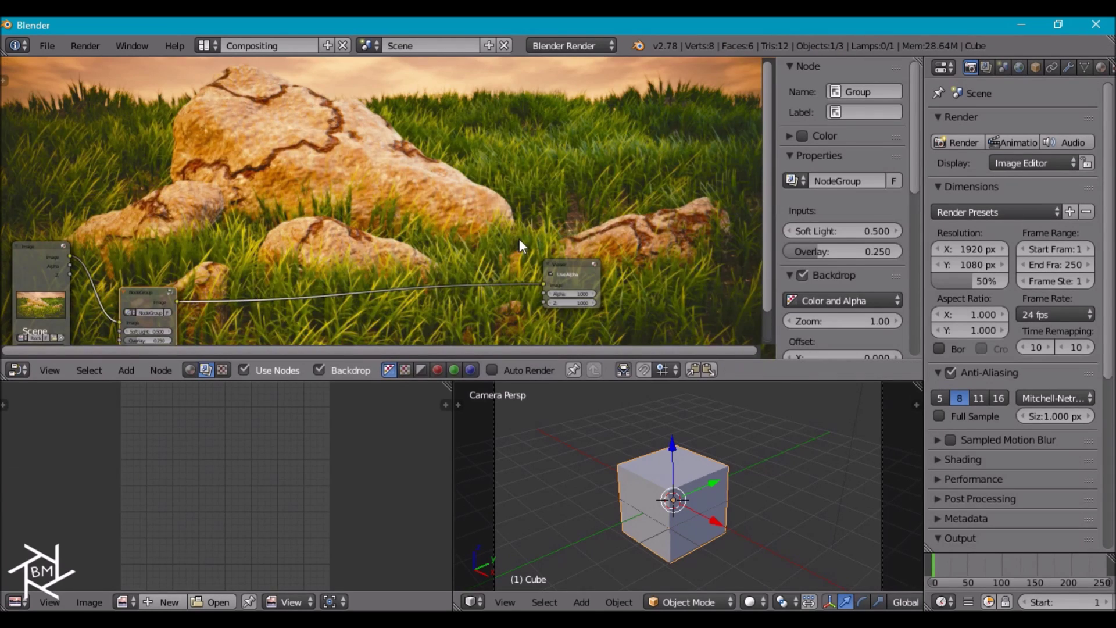
key(alt+v)
key(alt+v)
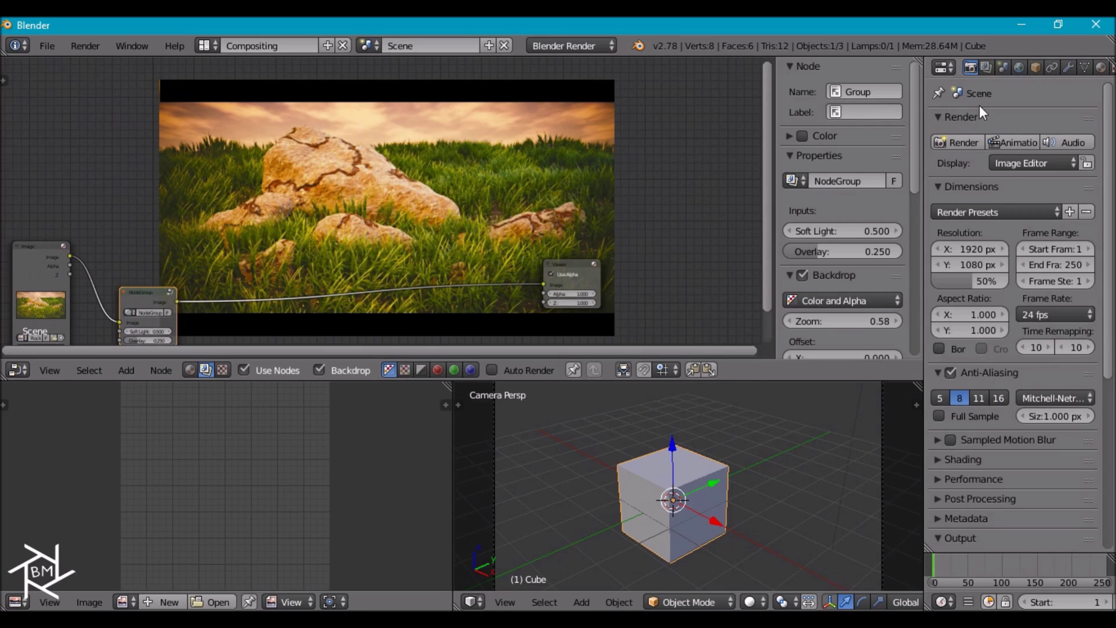
Set the scene's Color Management view transform to Film.
click(1002, 65)
scroll(1048, 239, down, 3)
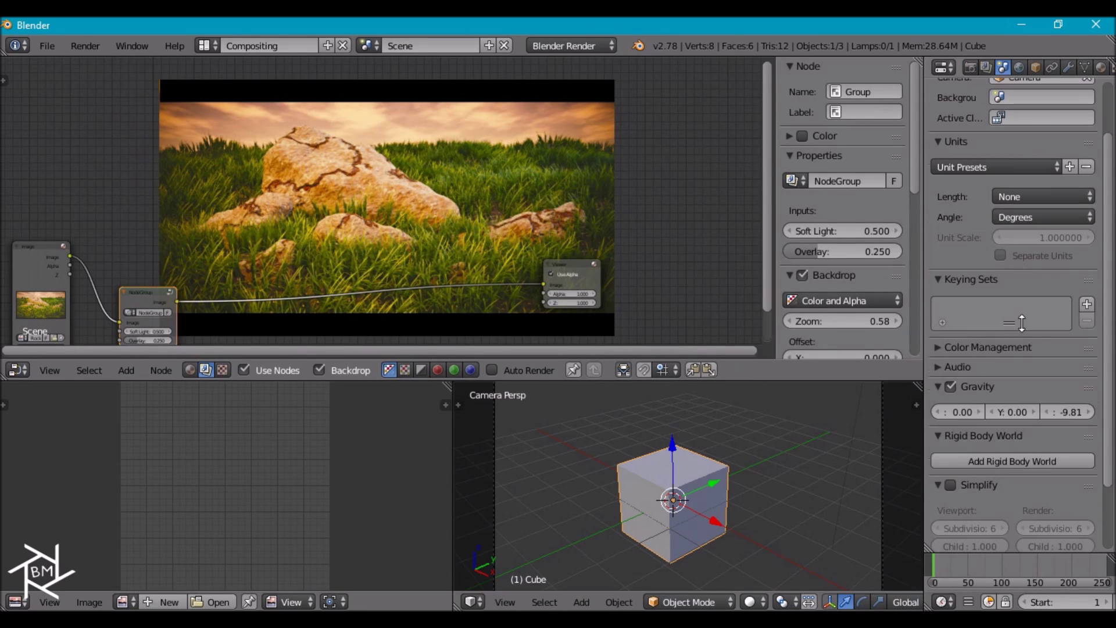
click(997, 349)
click(1027, 430)
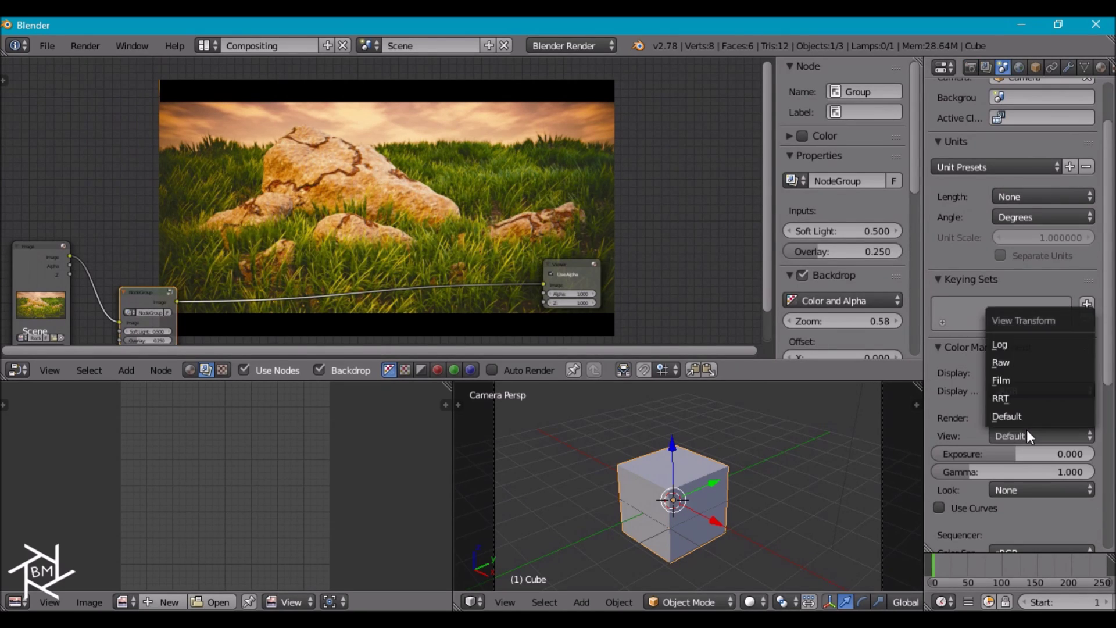
click(998, 380)
Maximize the node editor, restore the full-size backdrop, and move the NodeGroup node up and right.
middle_drag(392, 255, 478, 249)
key(ctrl+Up)
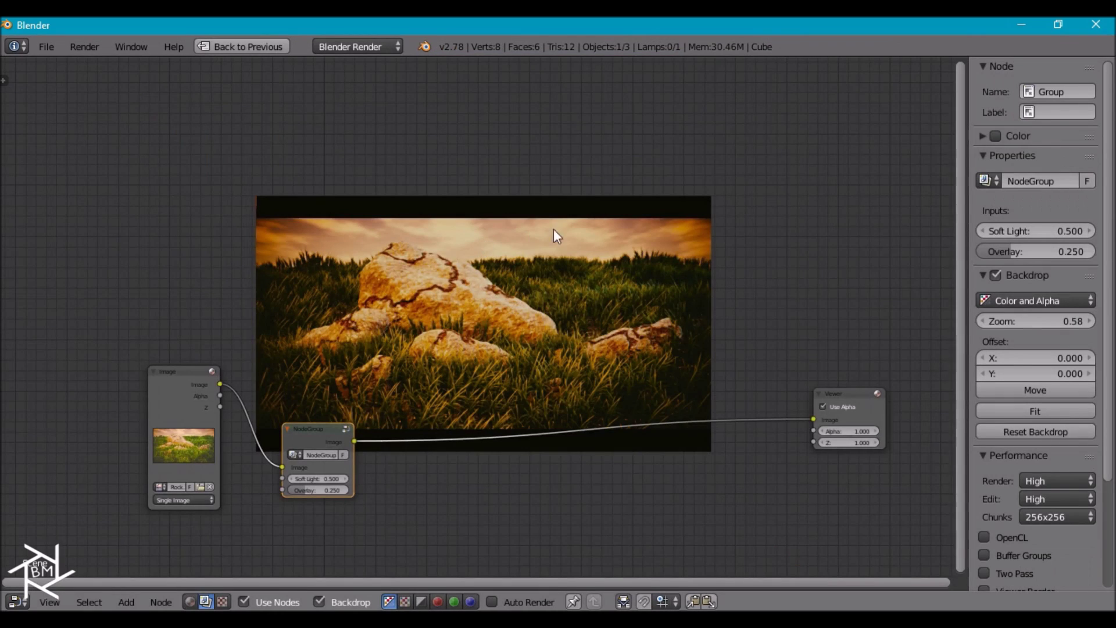
key(alt+v)
key(alt+v)
key(alt+v)
middle_drag(538, 426, 509, 427)
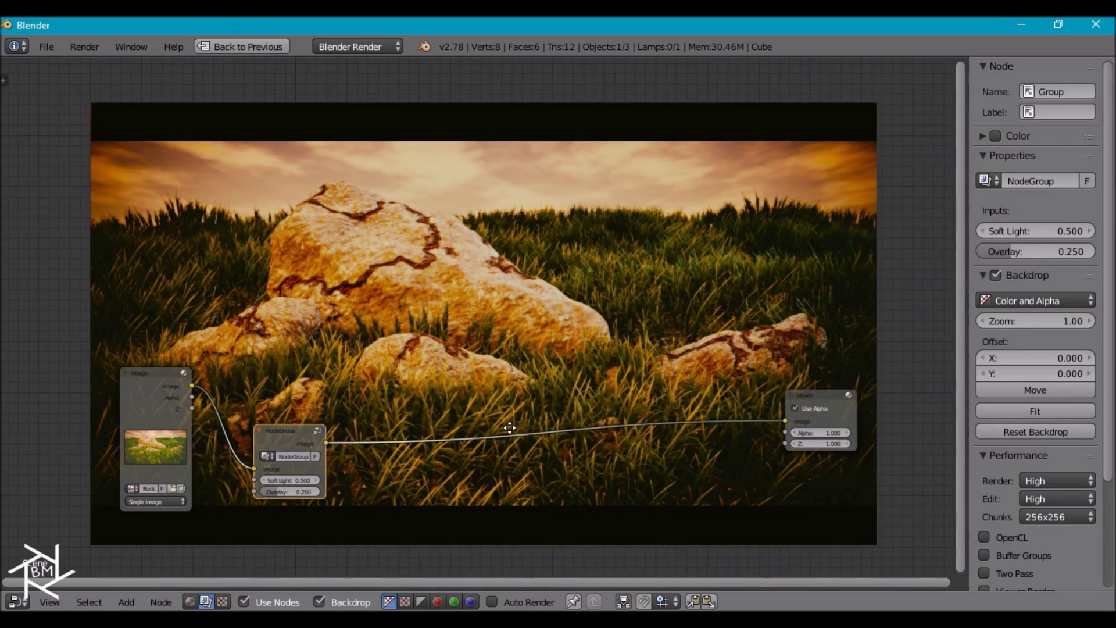
drag(291, 431, 403, 383)
key(shift+a)
mouse_move(501, 379)
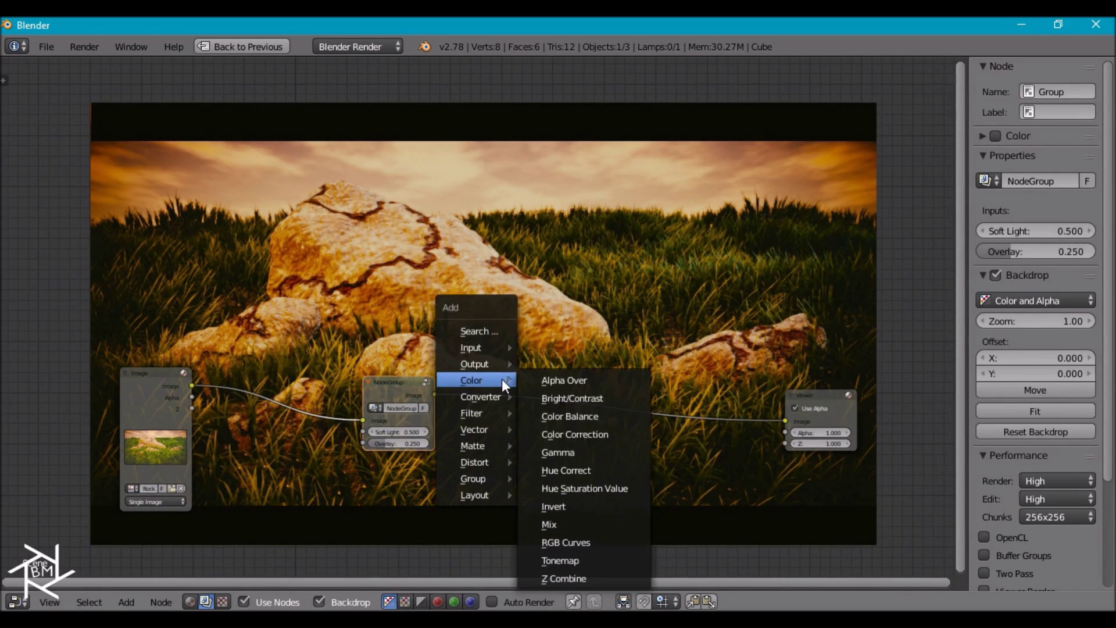
click(567, 542)
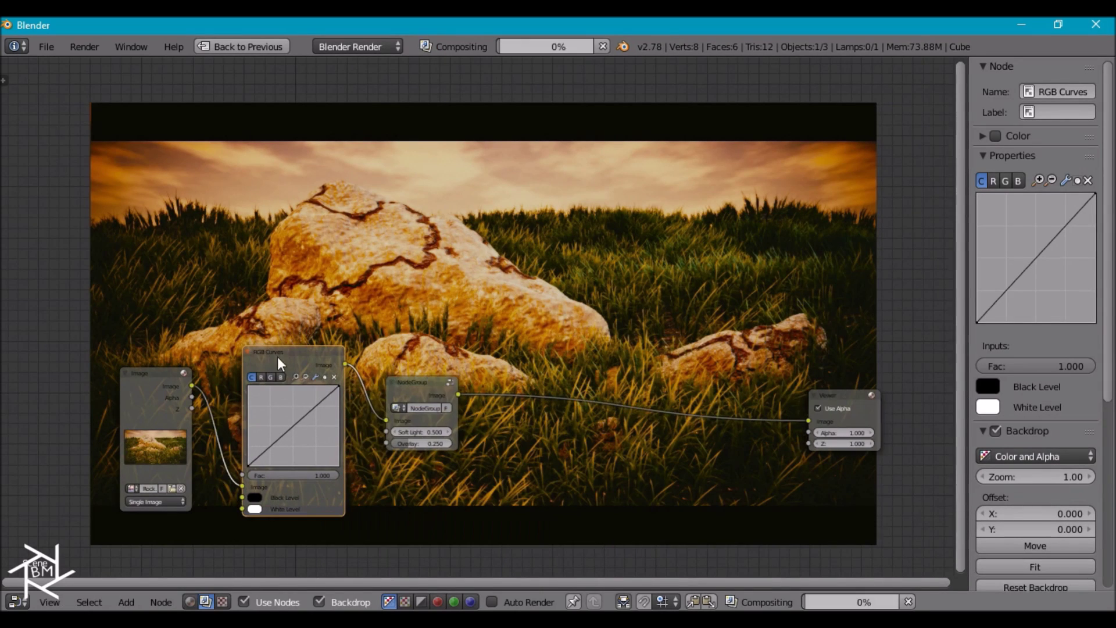
click(359, 360)
drag(395, 390, 399, 428)
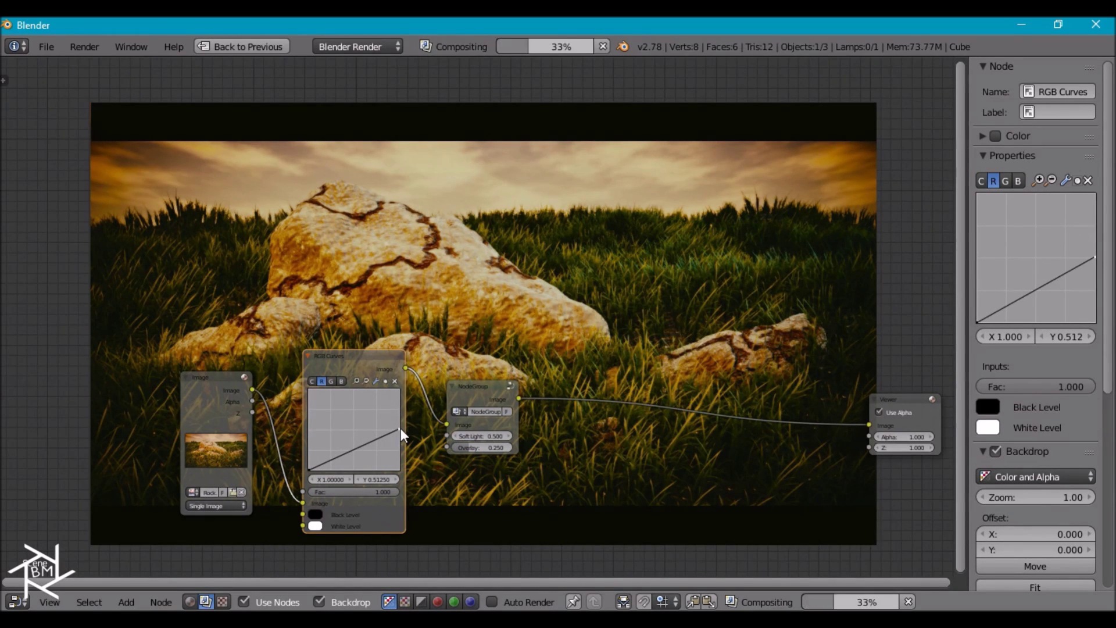
click(331, 381)
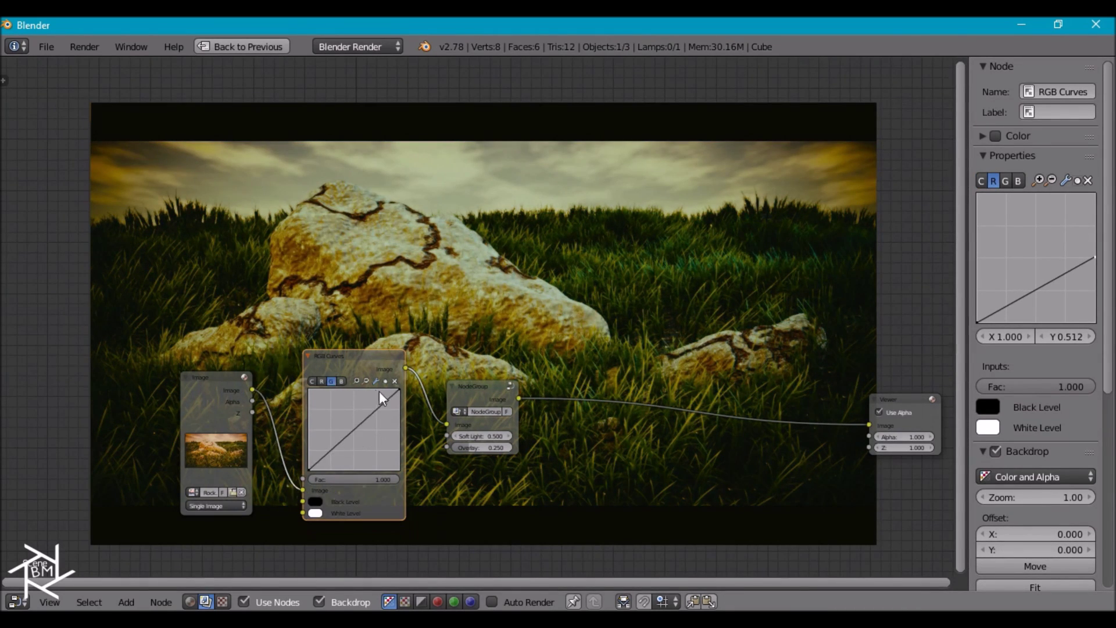
drag(389, 398, 391, 408)
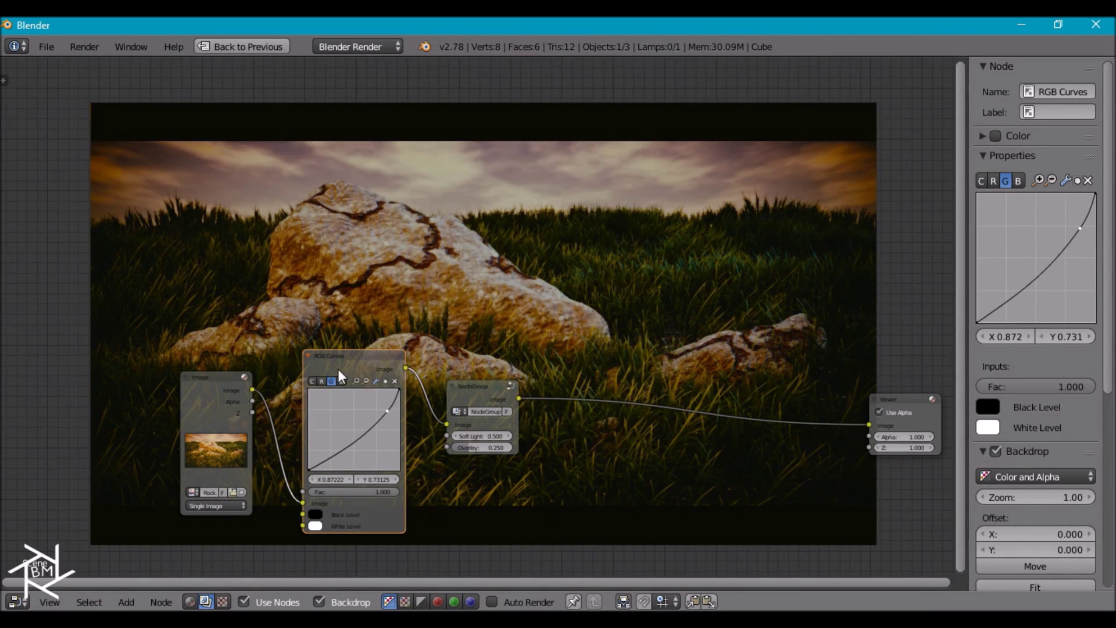
key(x)
drag(252, 389, 442, 421)
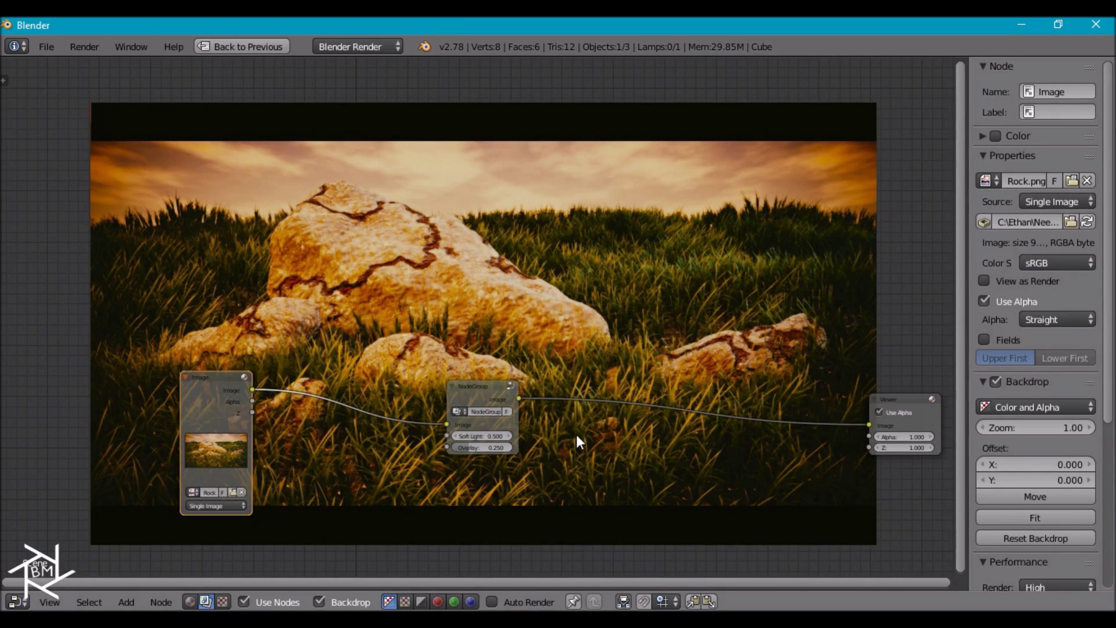
Inside the NodeGroup, set the first Box Mask width to 2, then return to the full Compositing layout.
click(482, 386)
key(Tab)
middle_drag(459, 433, 490, 366)
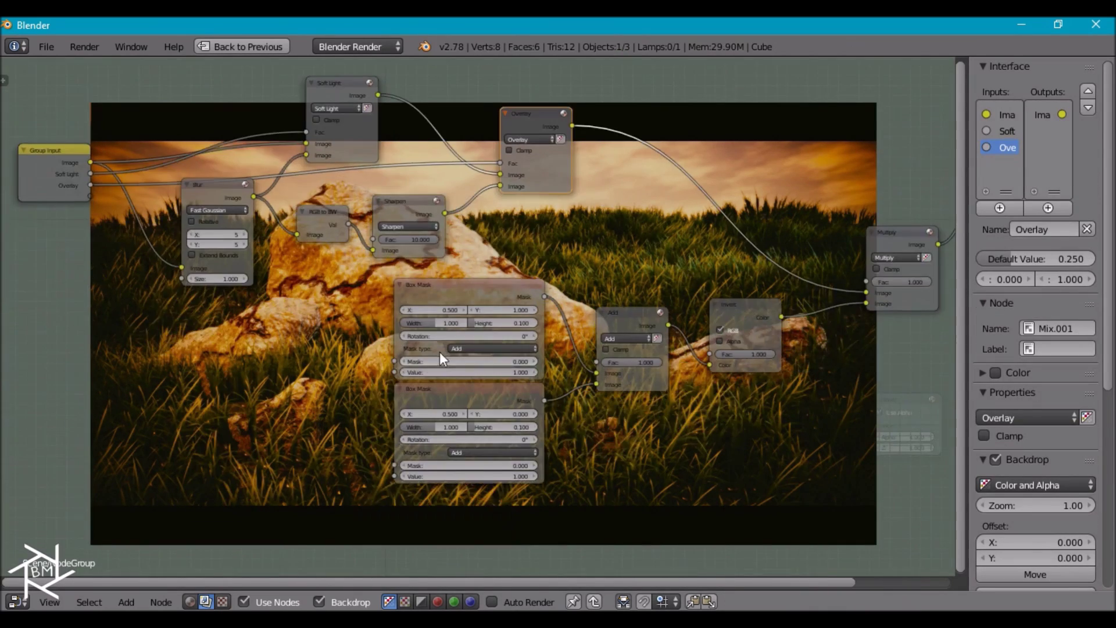
click(424, 321)
text(2)
key(Return)
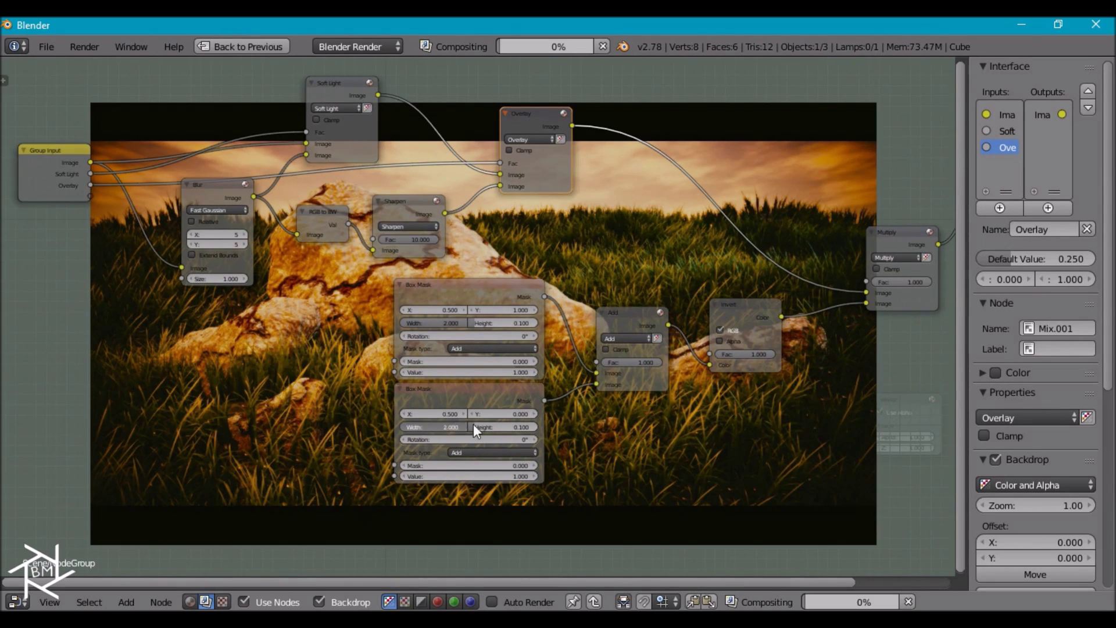
key(Home)
key(Tab)
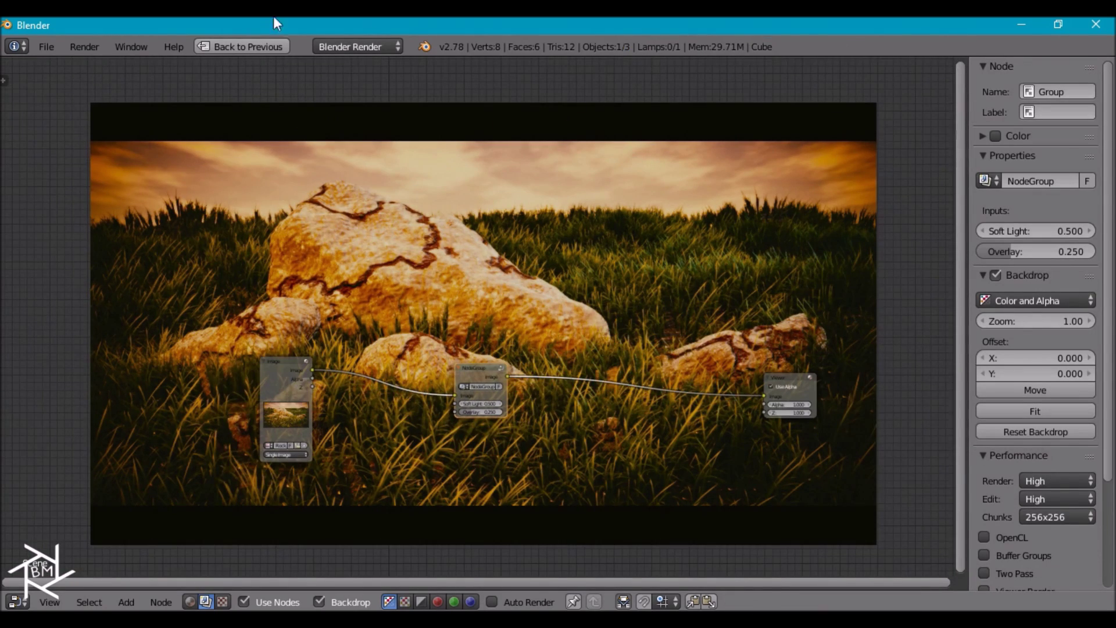
click(239, 46)
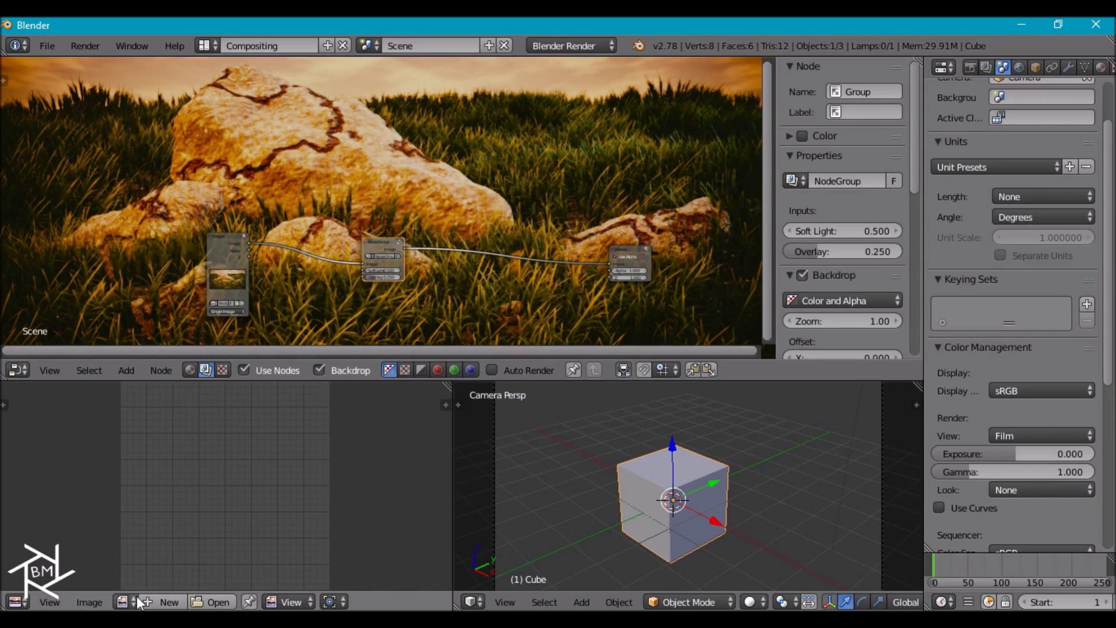
Show the Viewer Node result in the Image Editor, fitted to the area.
click(133, 601)
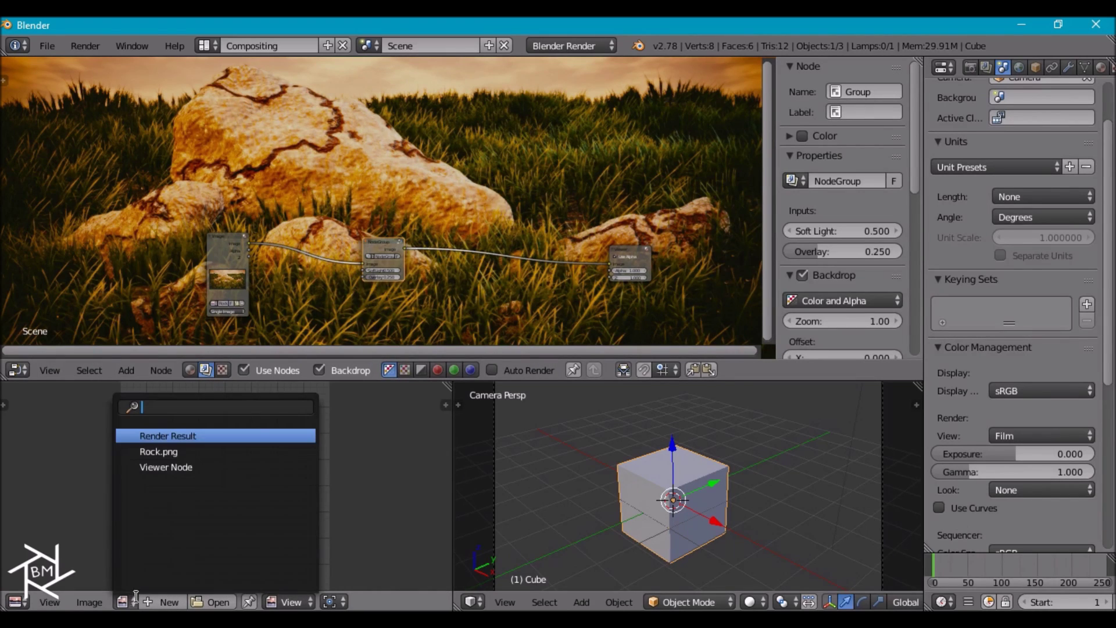
click(165, 468)
key(Home)
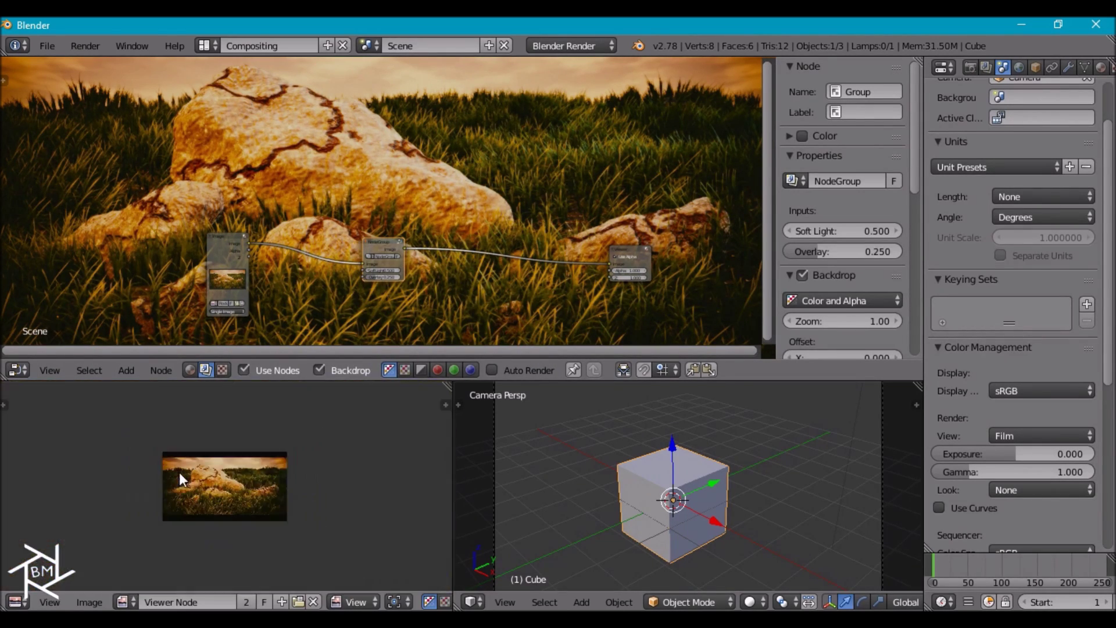
scroll(179, 472, up, 3)
Save the image as CinematicRock.png in the CinematicLook_Tutorial folder and maximize the image area.
key(F3)
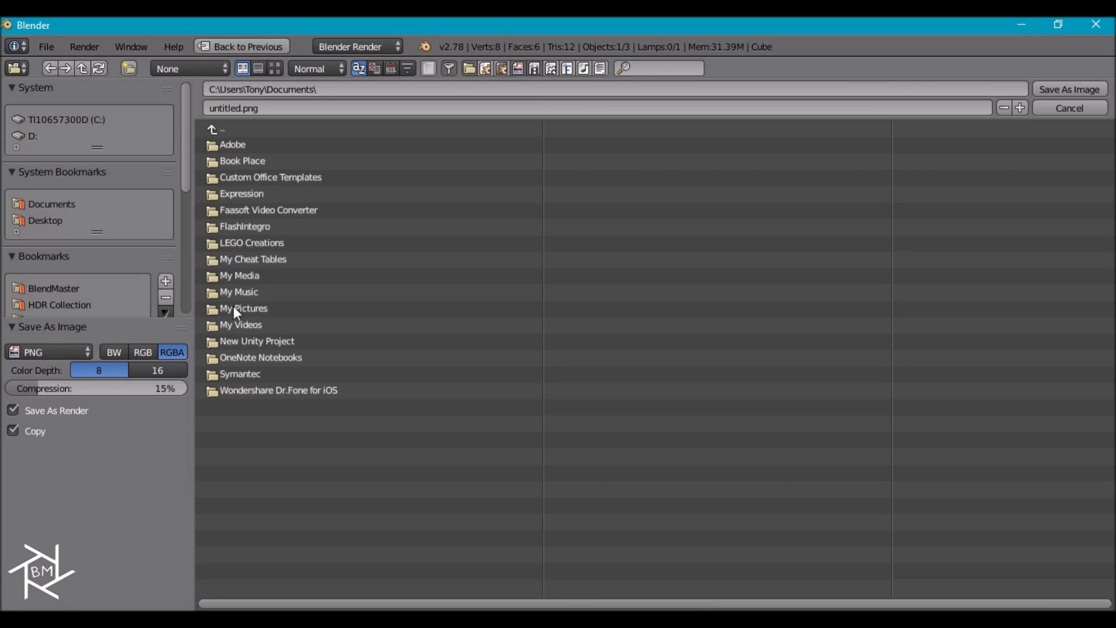
scroll(85, 273, down, 5)
click(53, 173)
click(249, 109)
text(Cine)
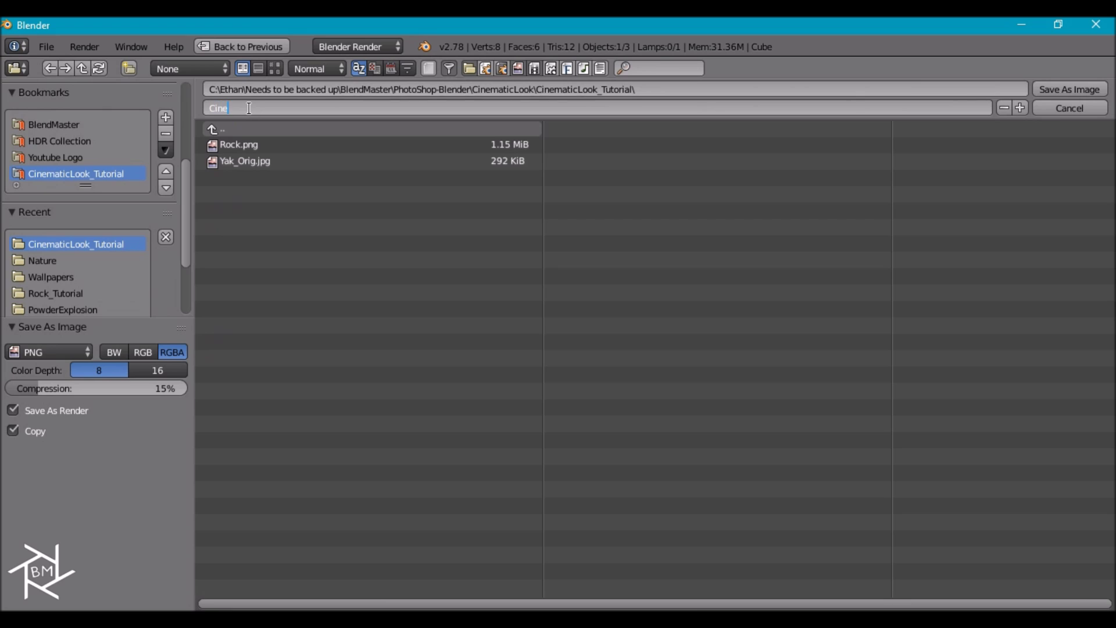
text(maticRocks)
key(Return)
key(Return)
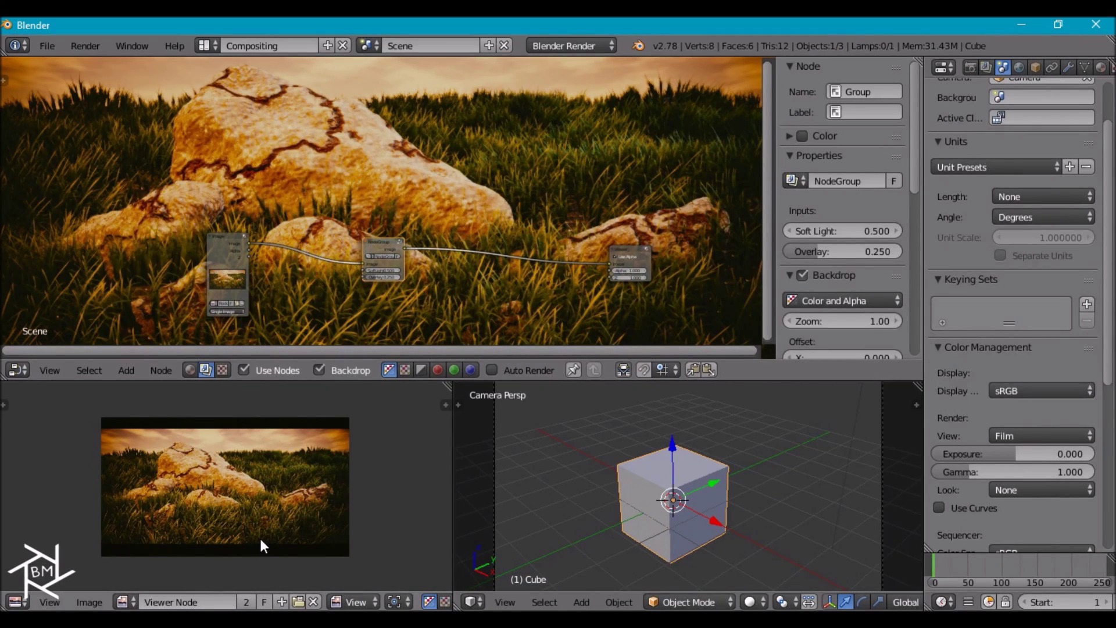
key(ctrl+space)
scroll(420, 358, up, 4)
scroll(452, 357, up, 1)
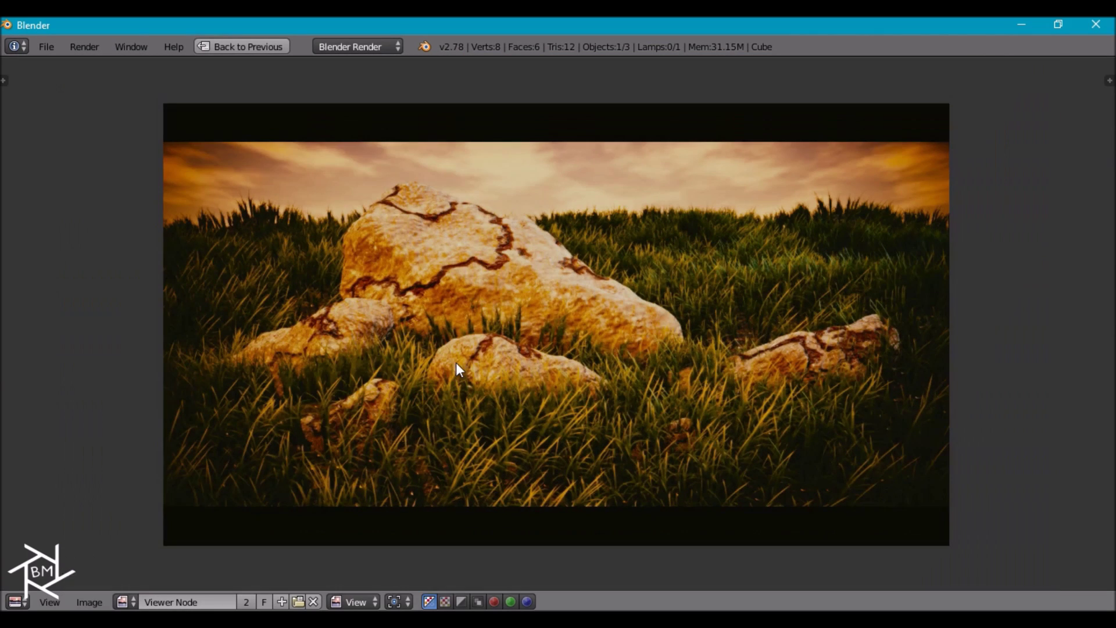